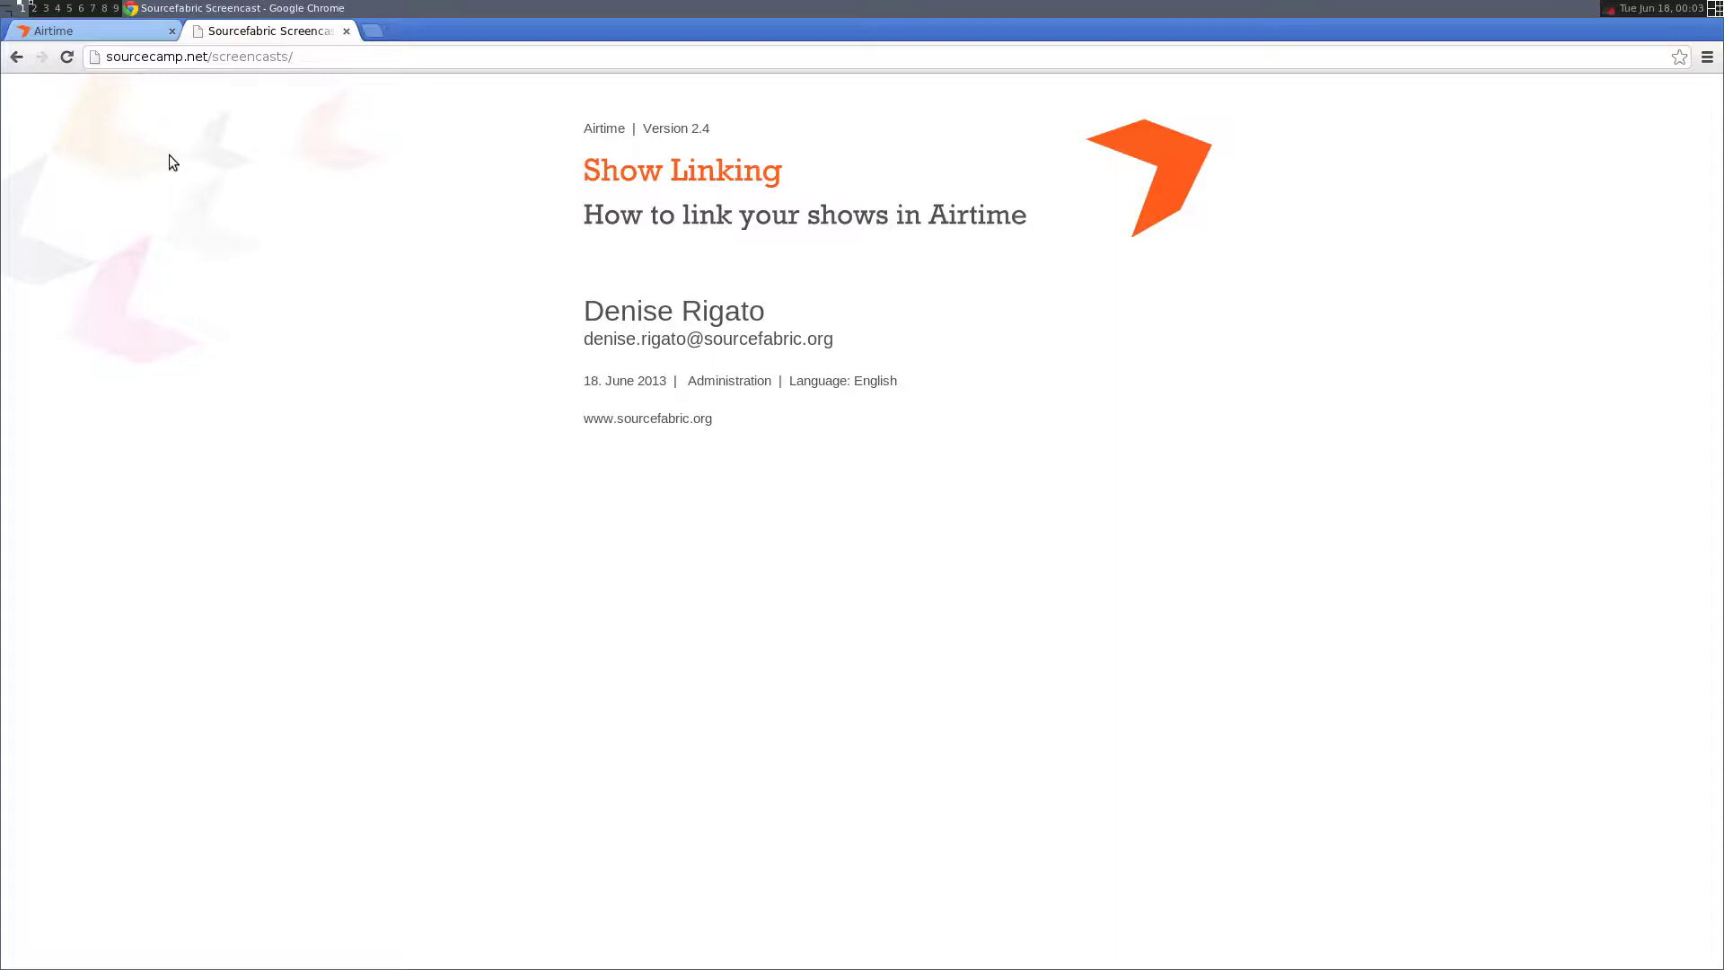
# - Start a new show on the Airtime calendar named 'test linking show 1'
pyautogui.click(78, 30)
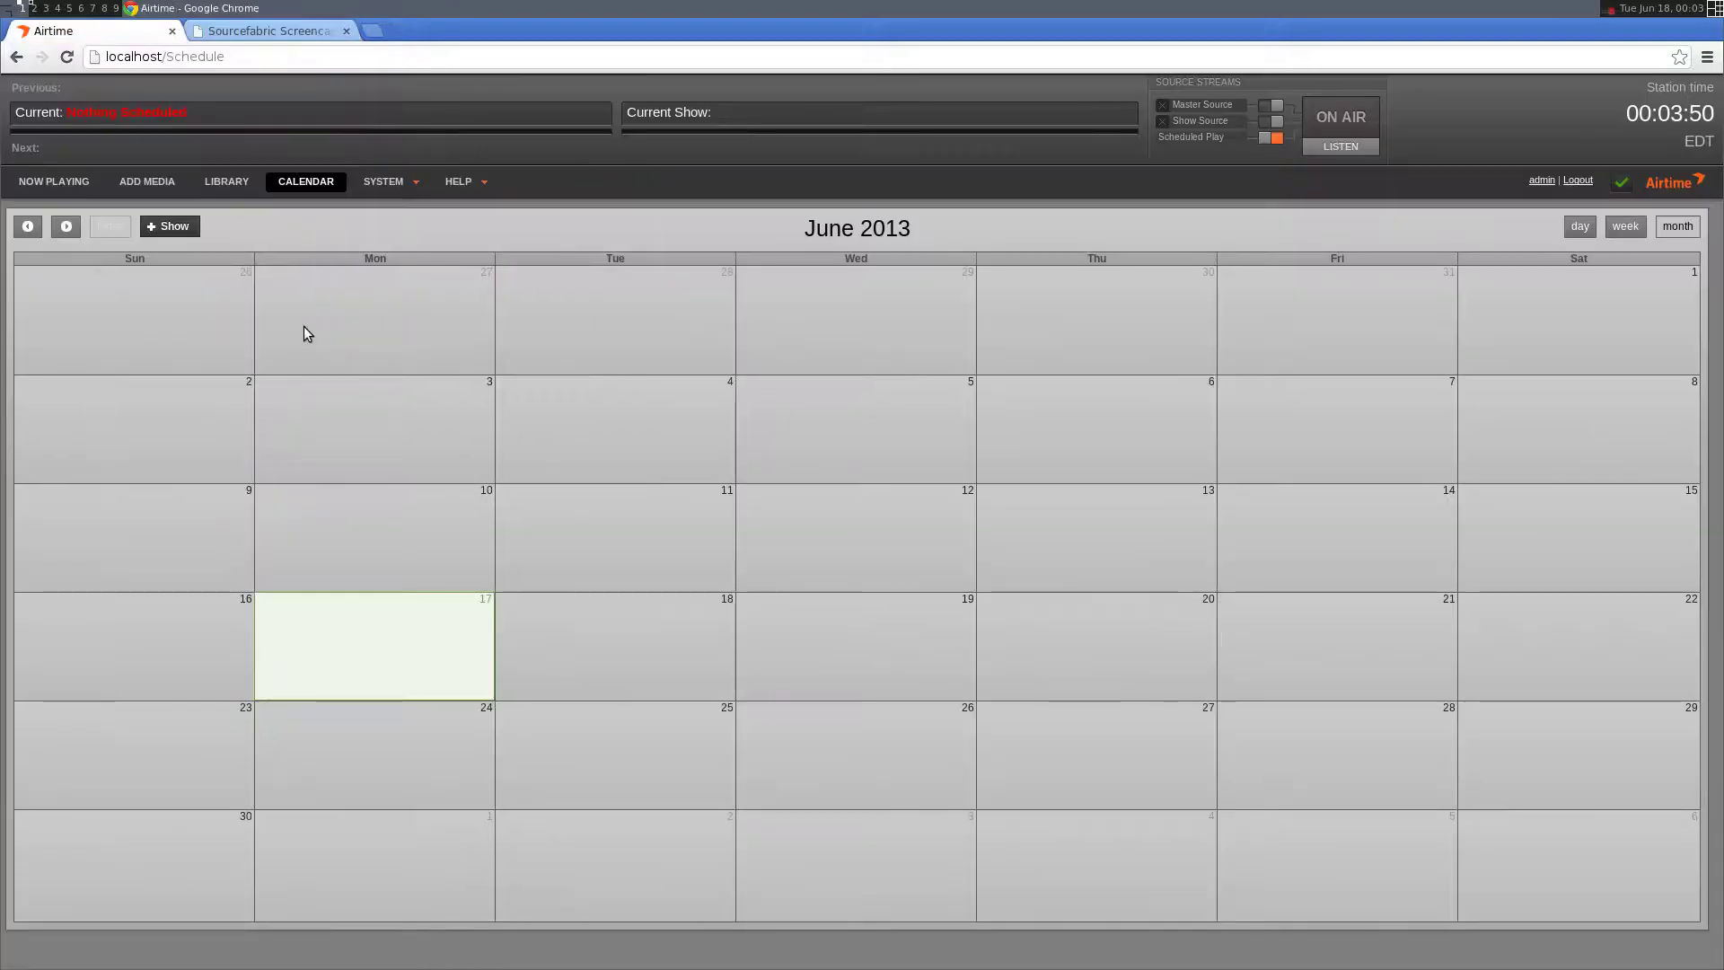
pyautogui.click(629, 604)
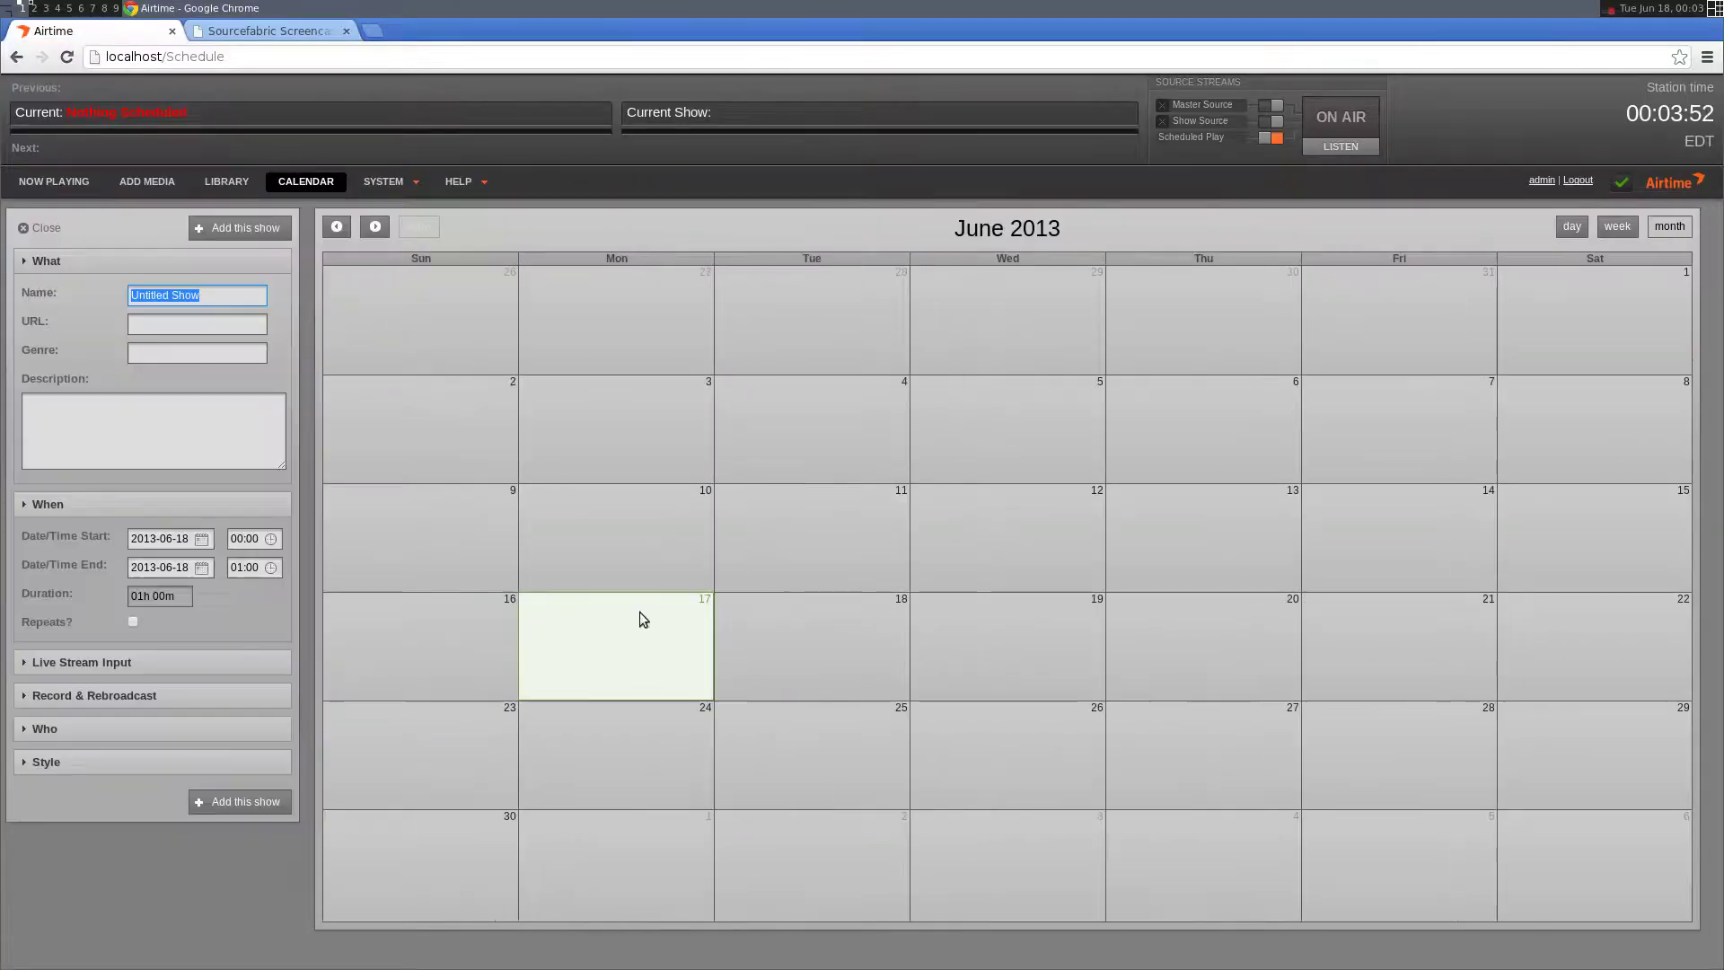
pyautogui.write('test ')
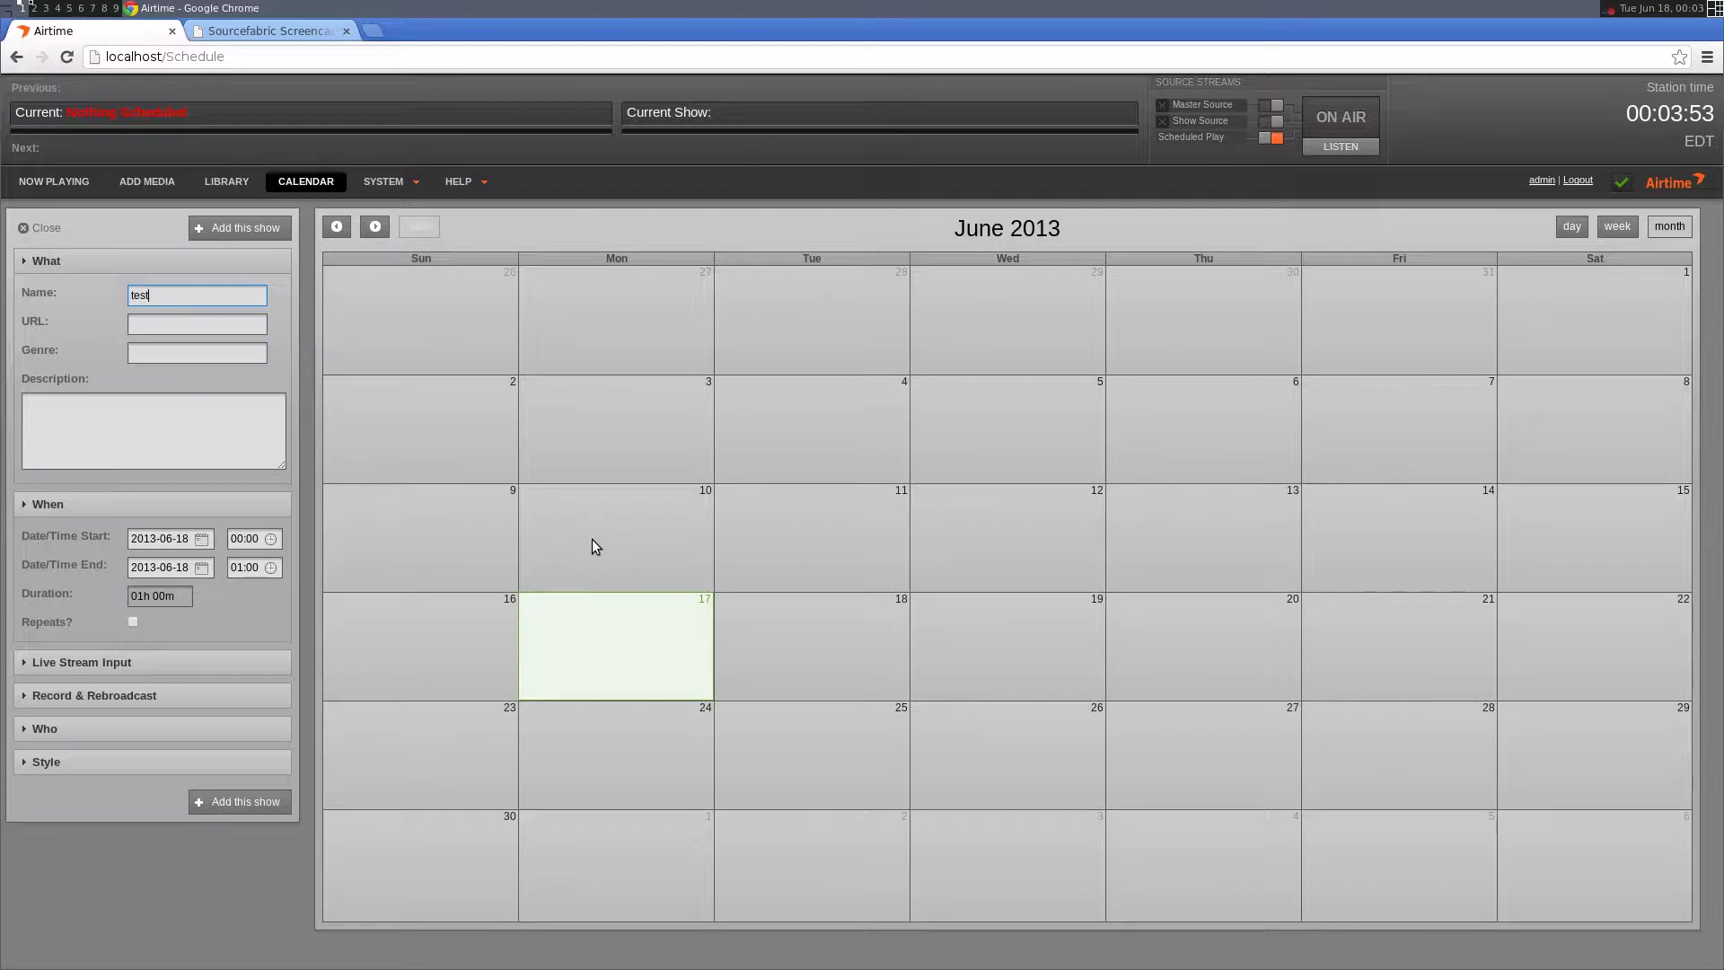
pyautogui.write('linking show 1')
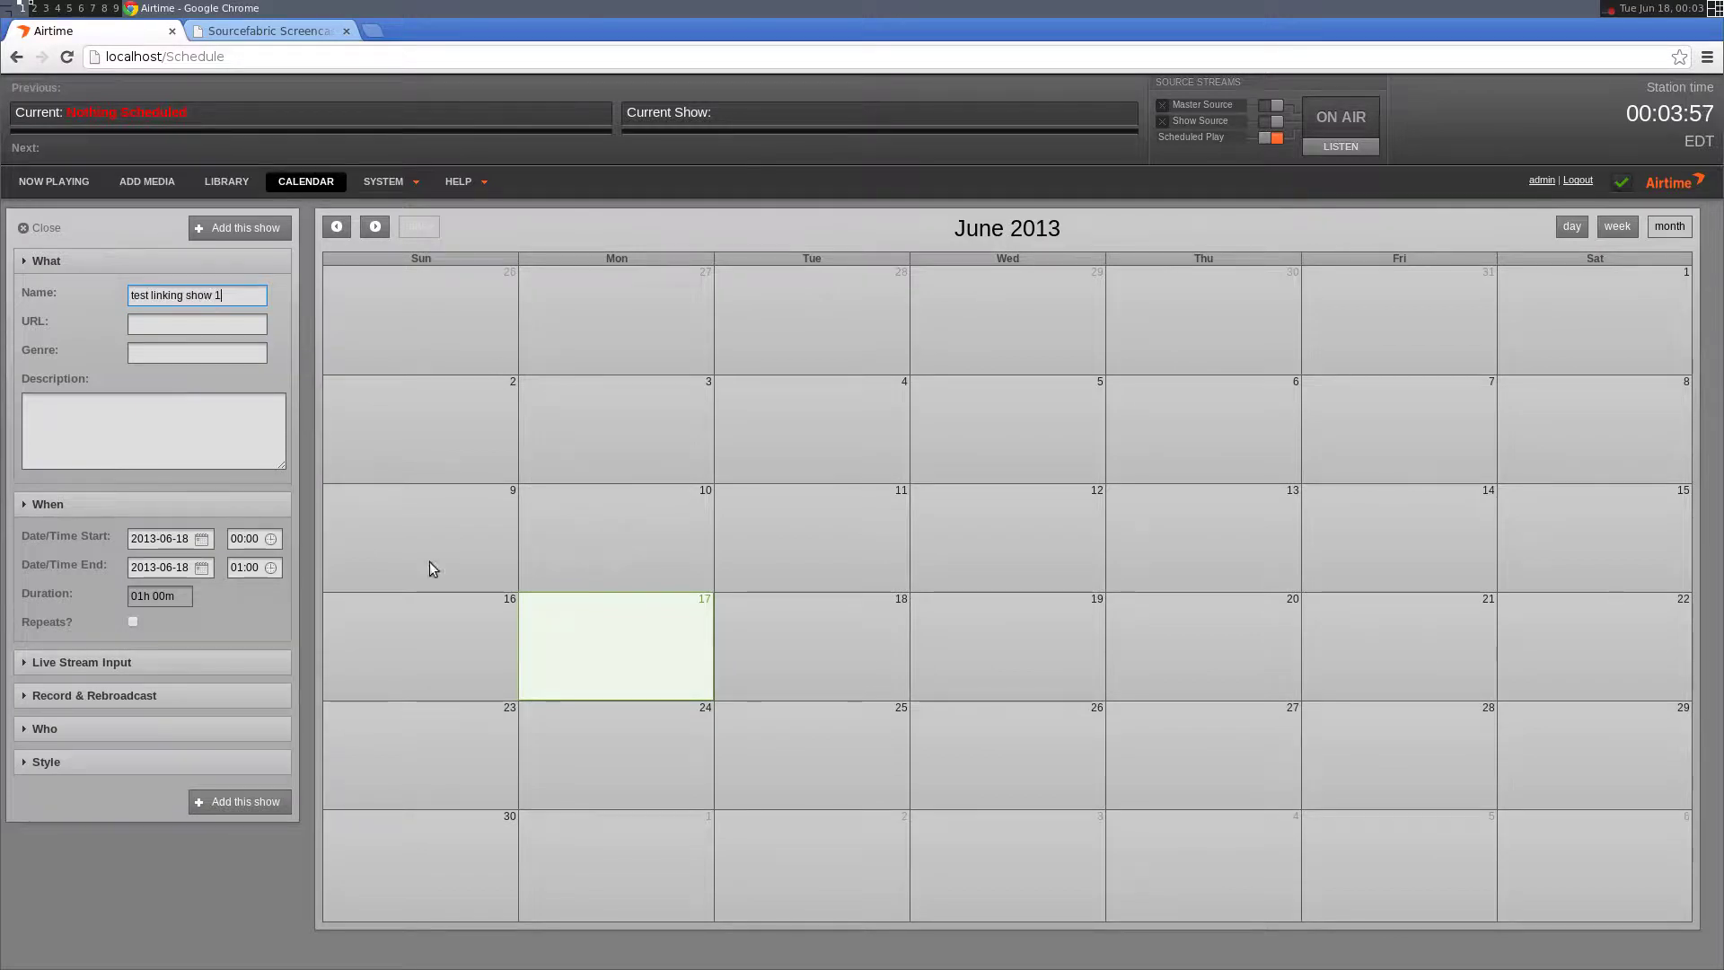
pyautogui.click(252, 539)
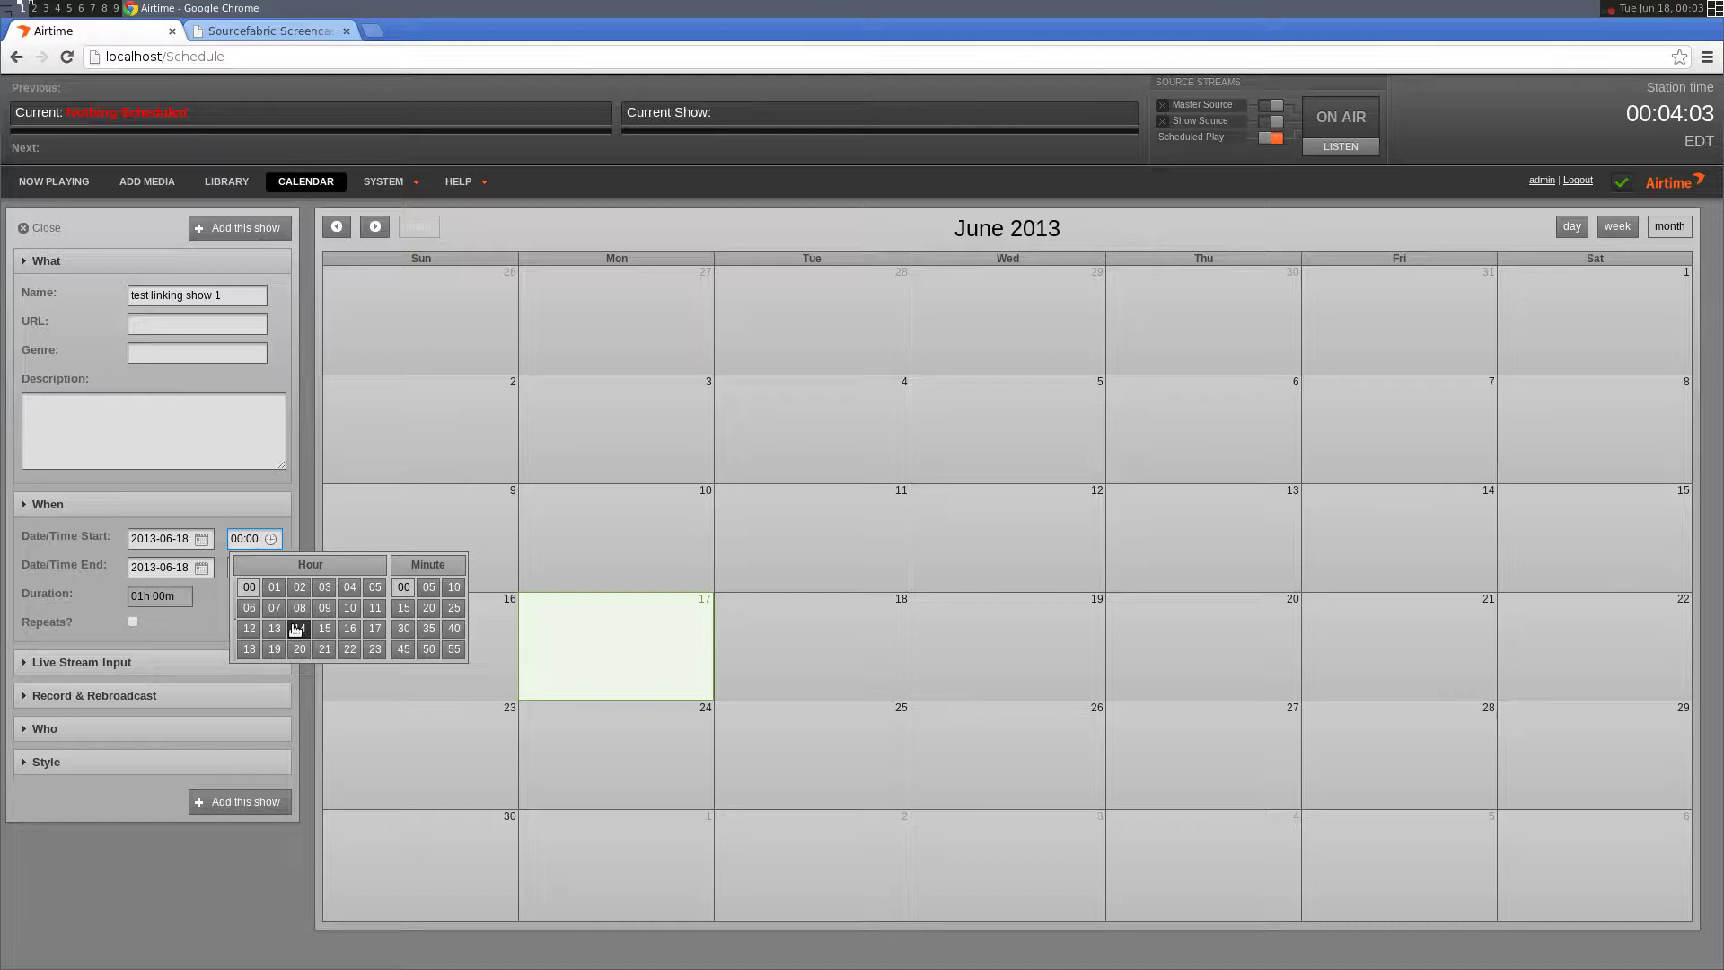
pyautogui.click(296, 628)
pyautogui.click(183, 638)
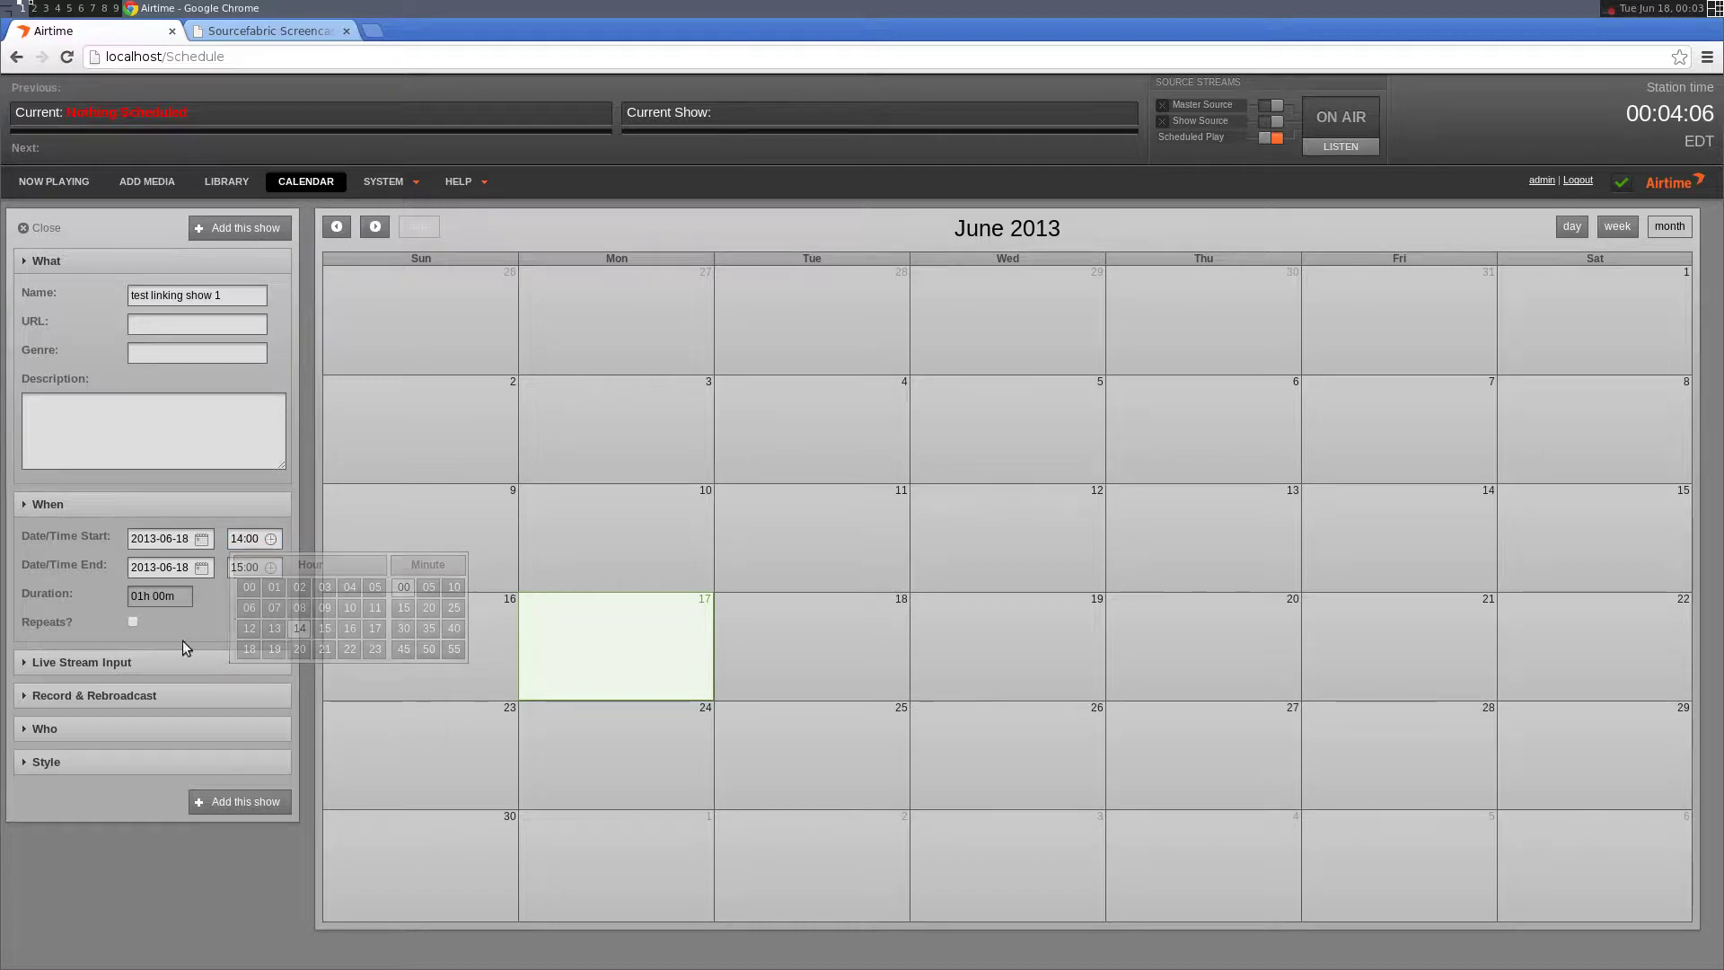
pyautogui.click(132, 622)
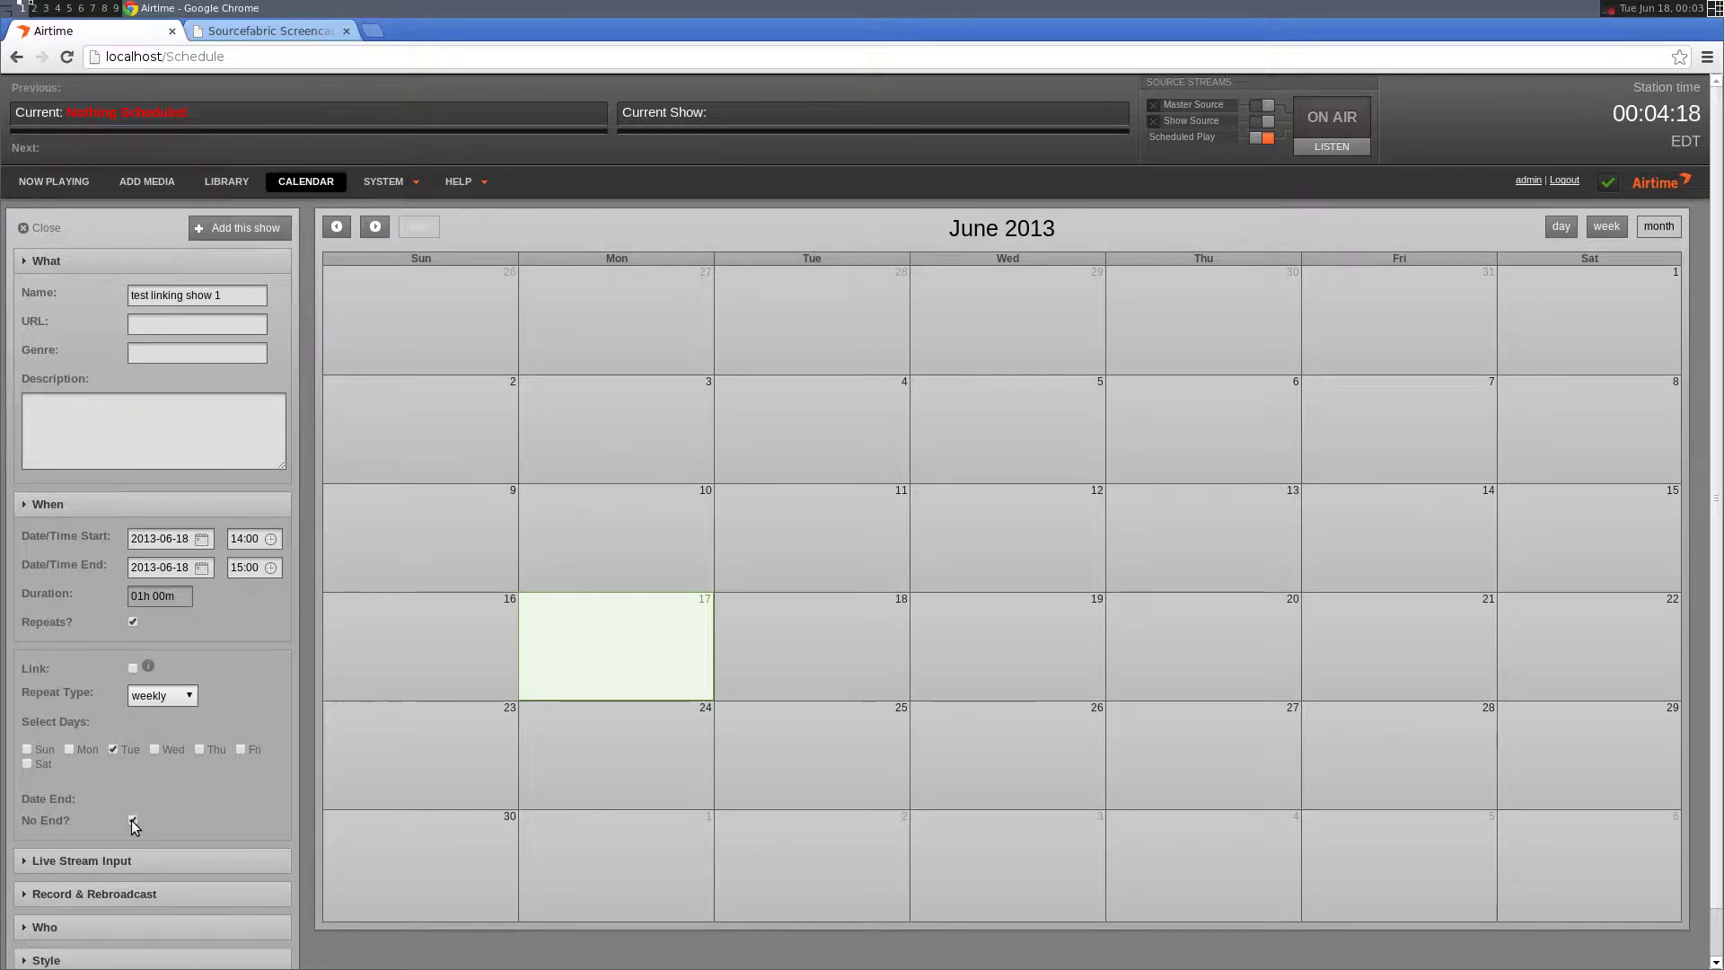
pyautogui.click(132, 668)
# - Save the weekly Tuesday show, then bring up the June 18 instance's actions menu
pyautogui.click(245, 227)
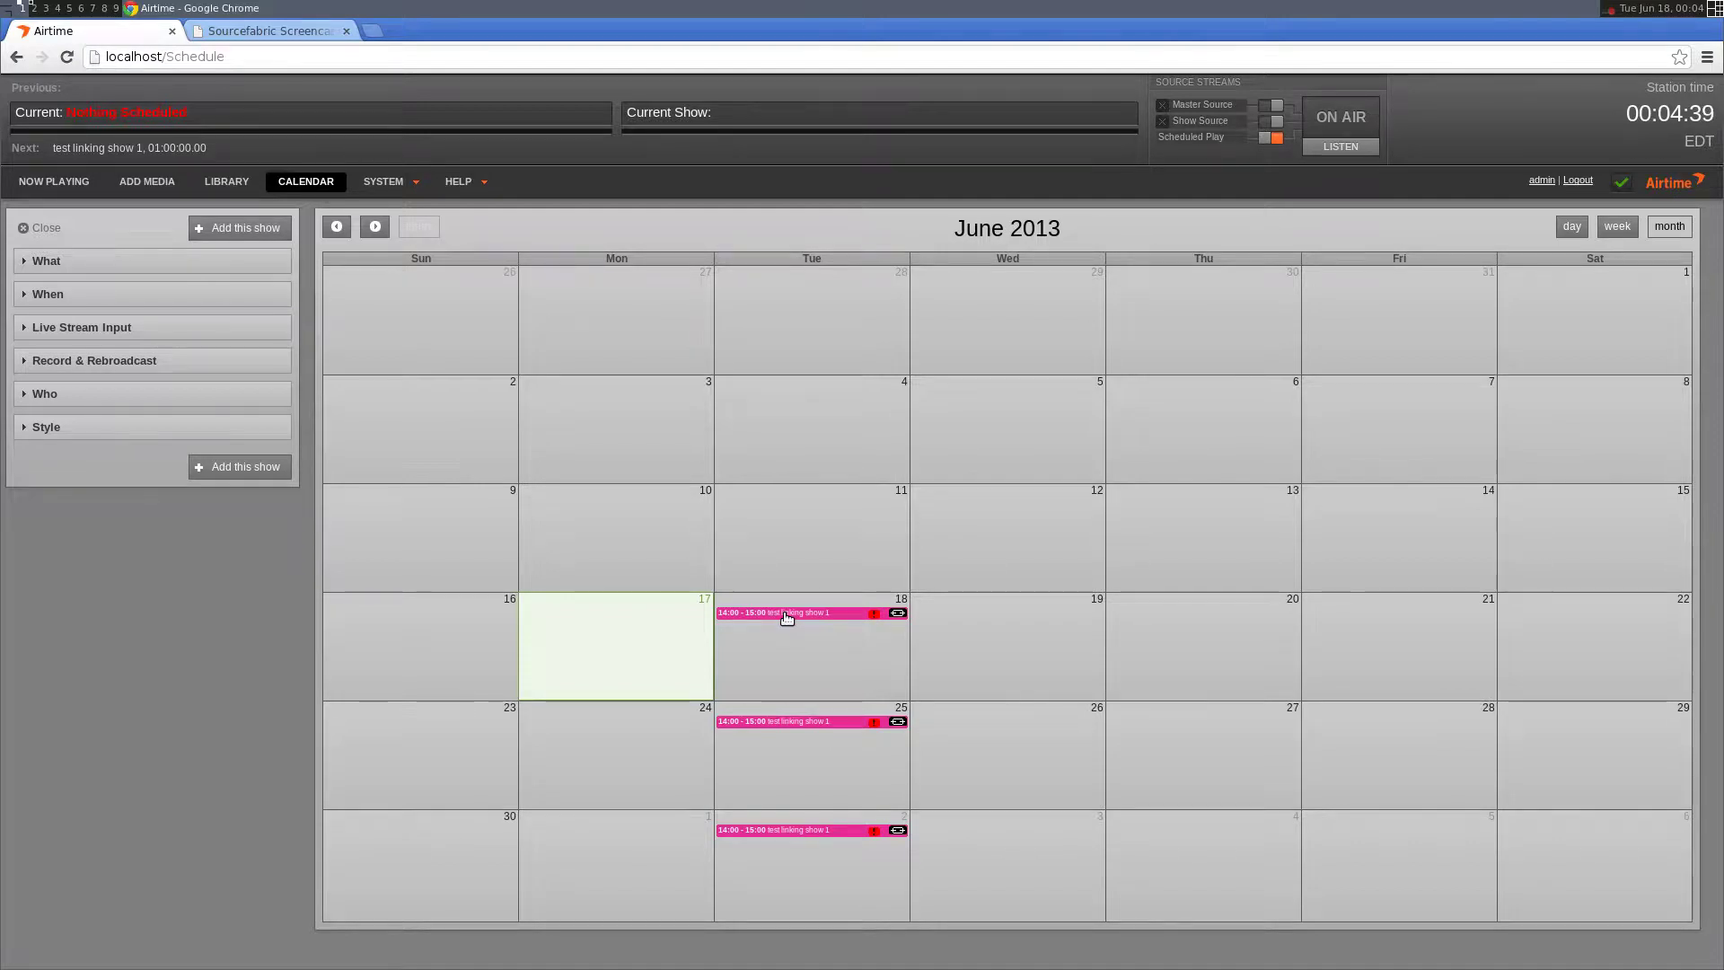
pyautogui.click(787, 615)
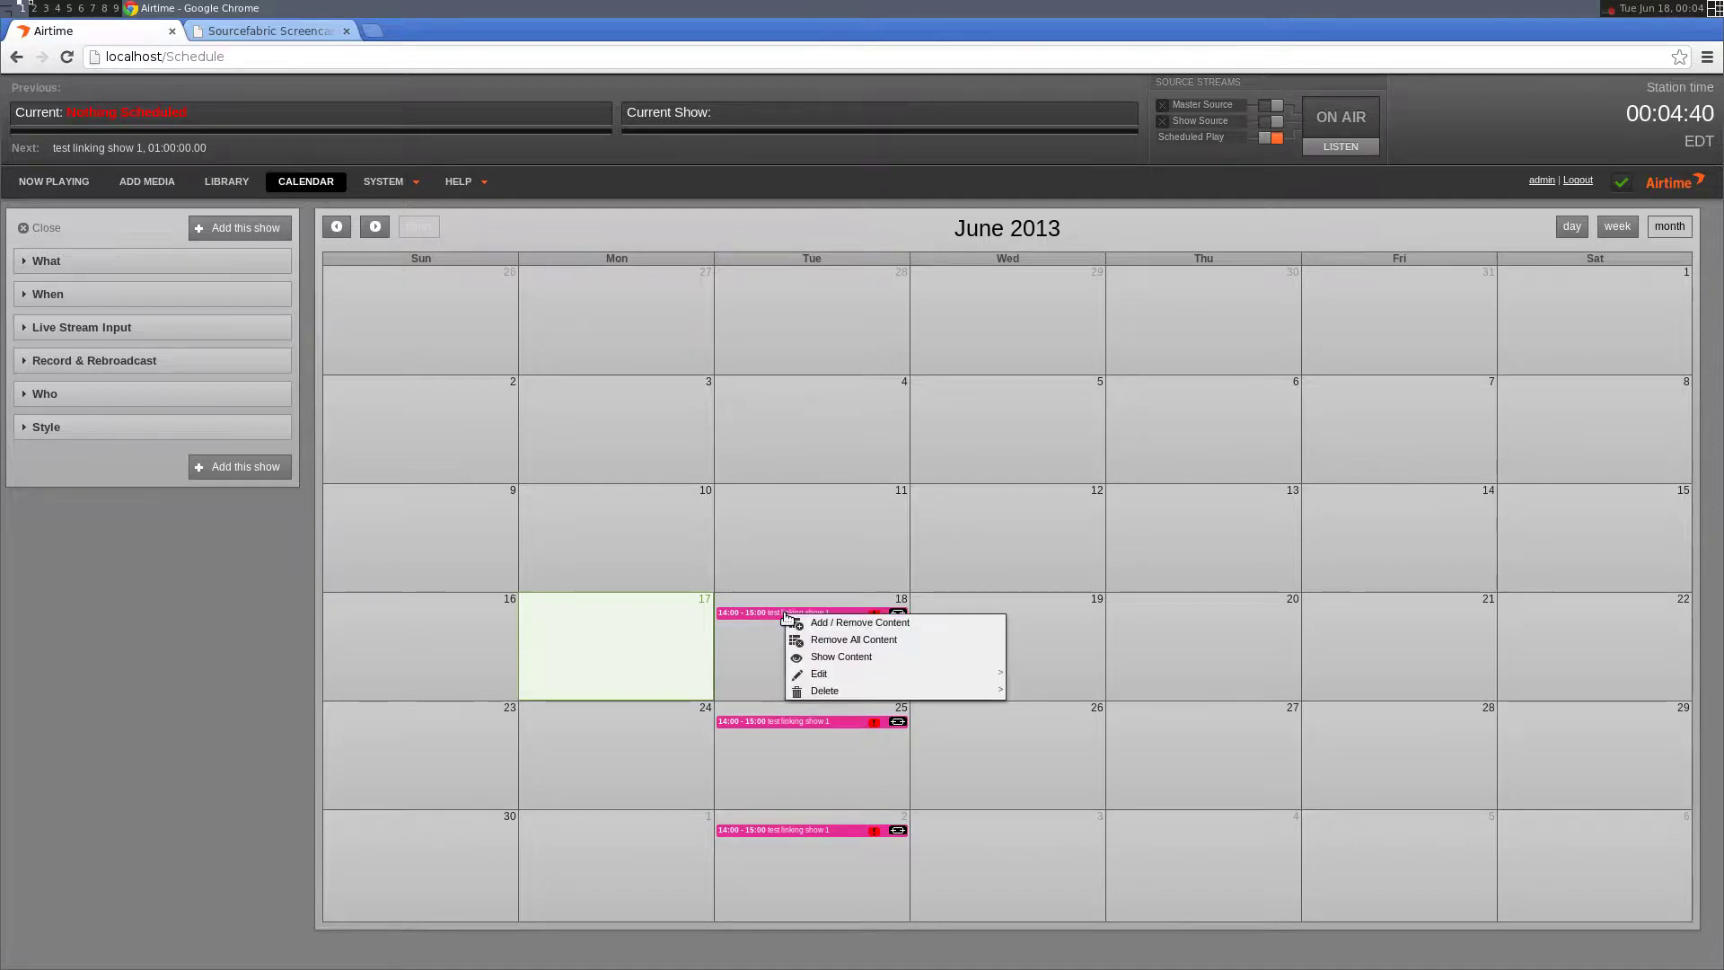
# - Fill the June 18 instance with the Dynamic Smart Block, adding 19 tracks
pyautogui.click(841, 626)
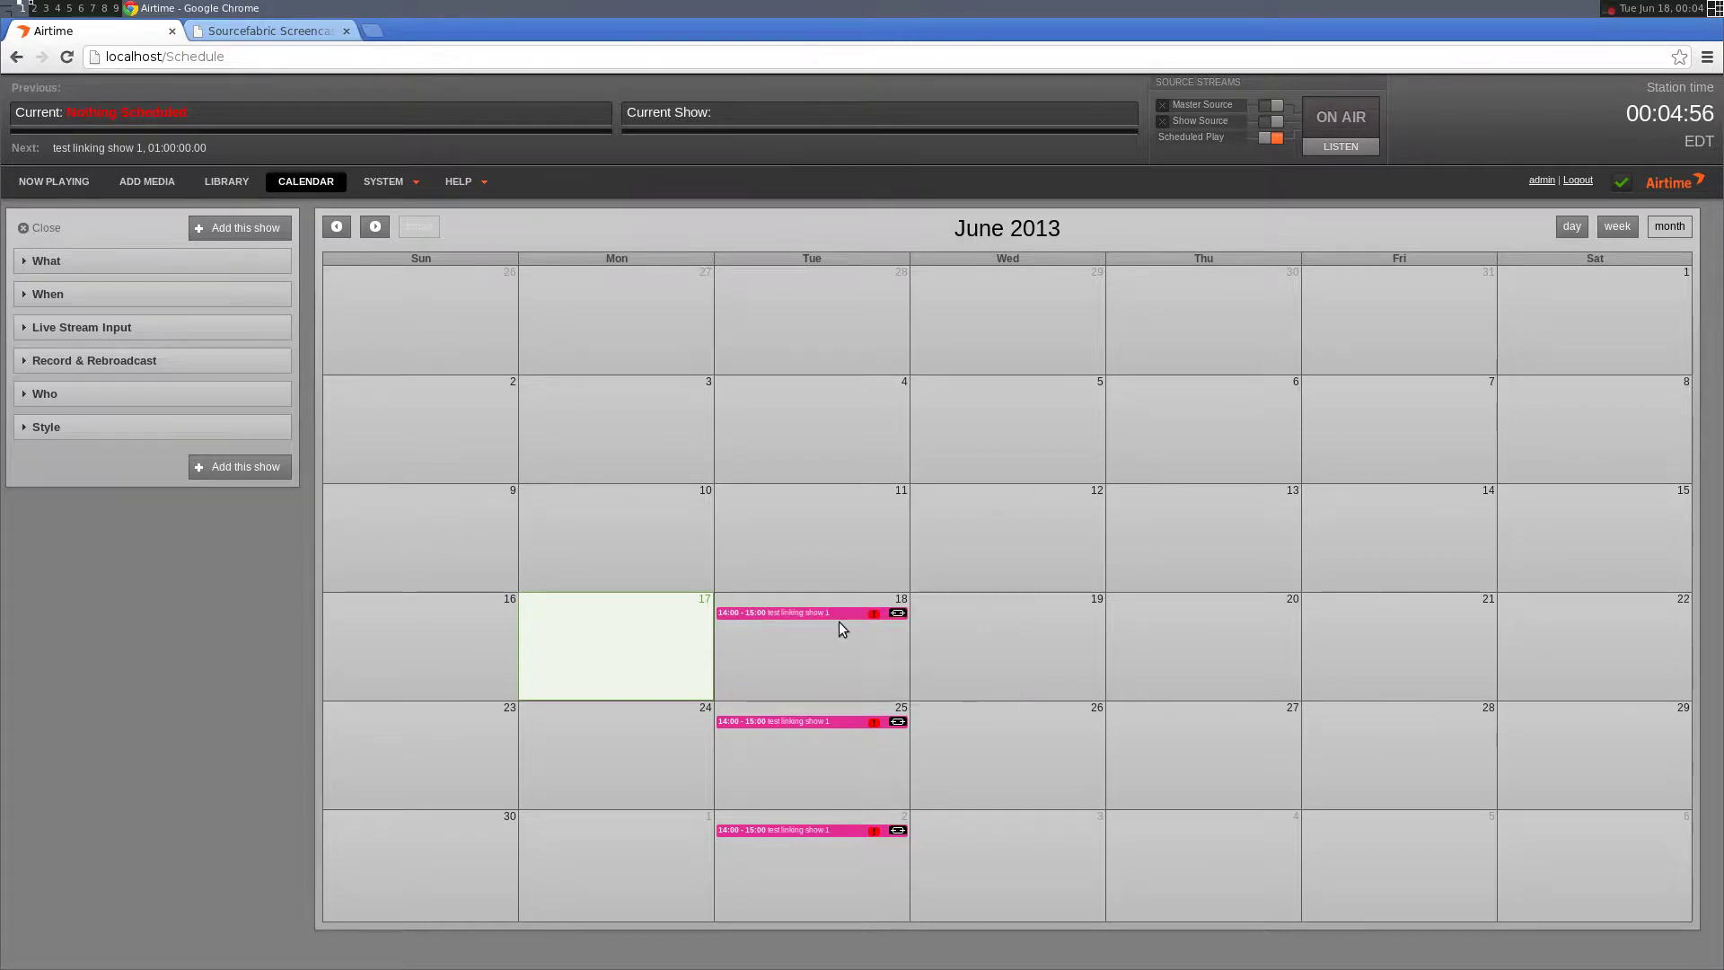
pyautogui.click(718, 193)
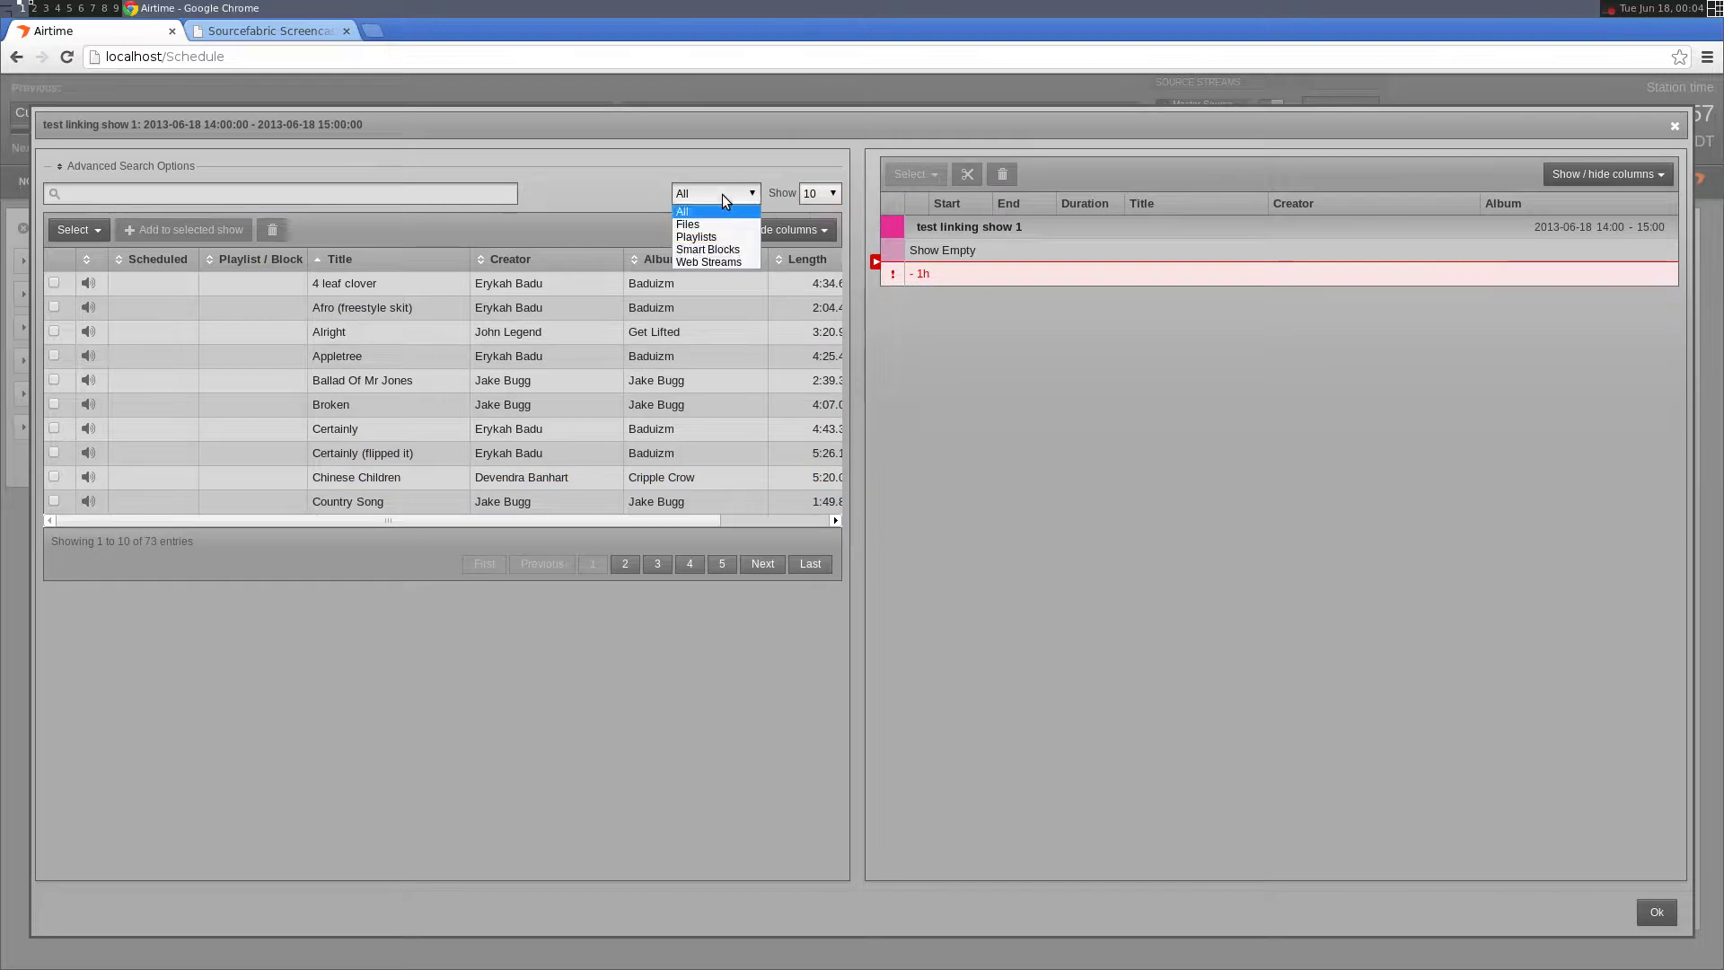
pyautogui.click(716, 250)
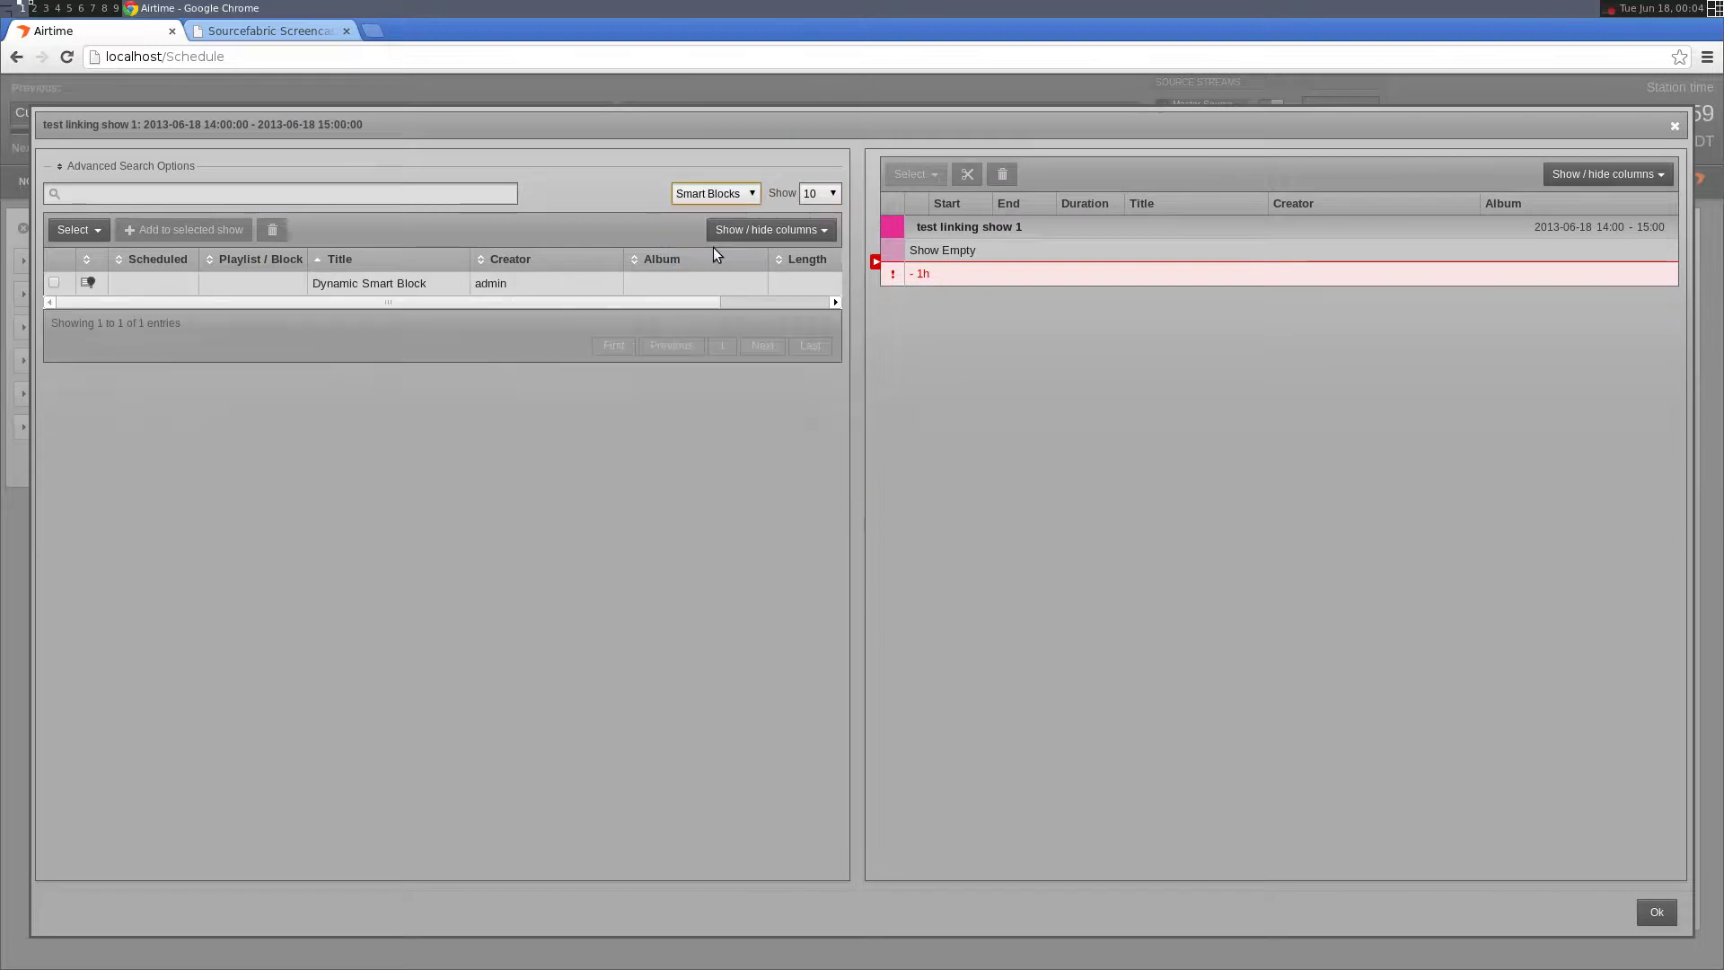
pyautogui.doubleClick(371, 285)
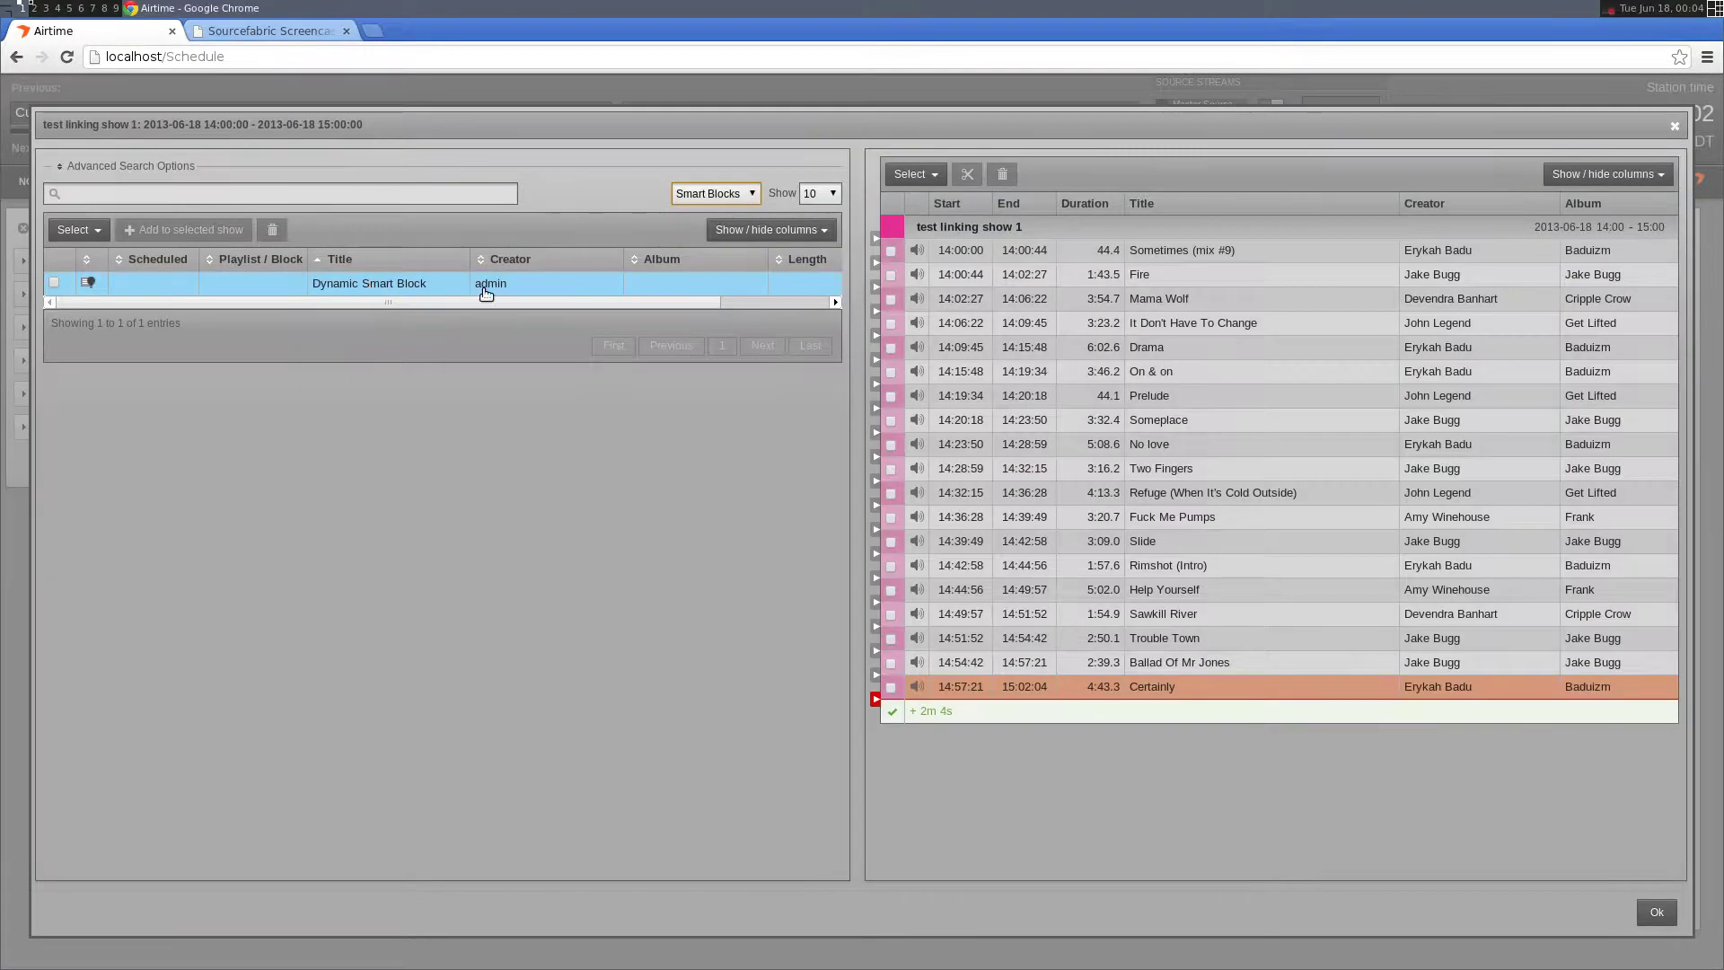
pyautogui.click(1658, 913)
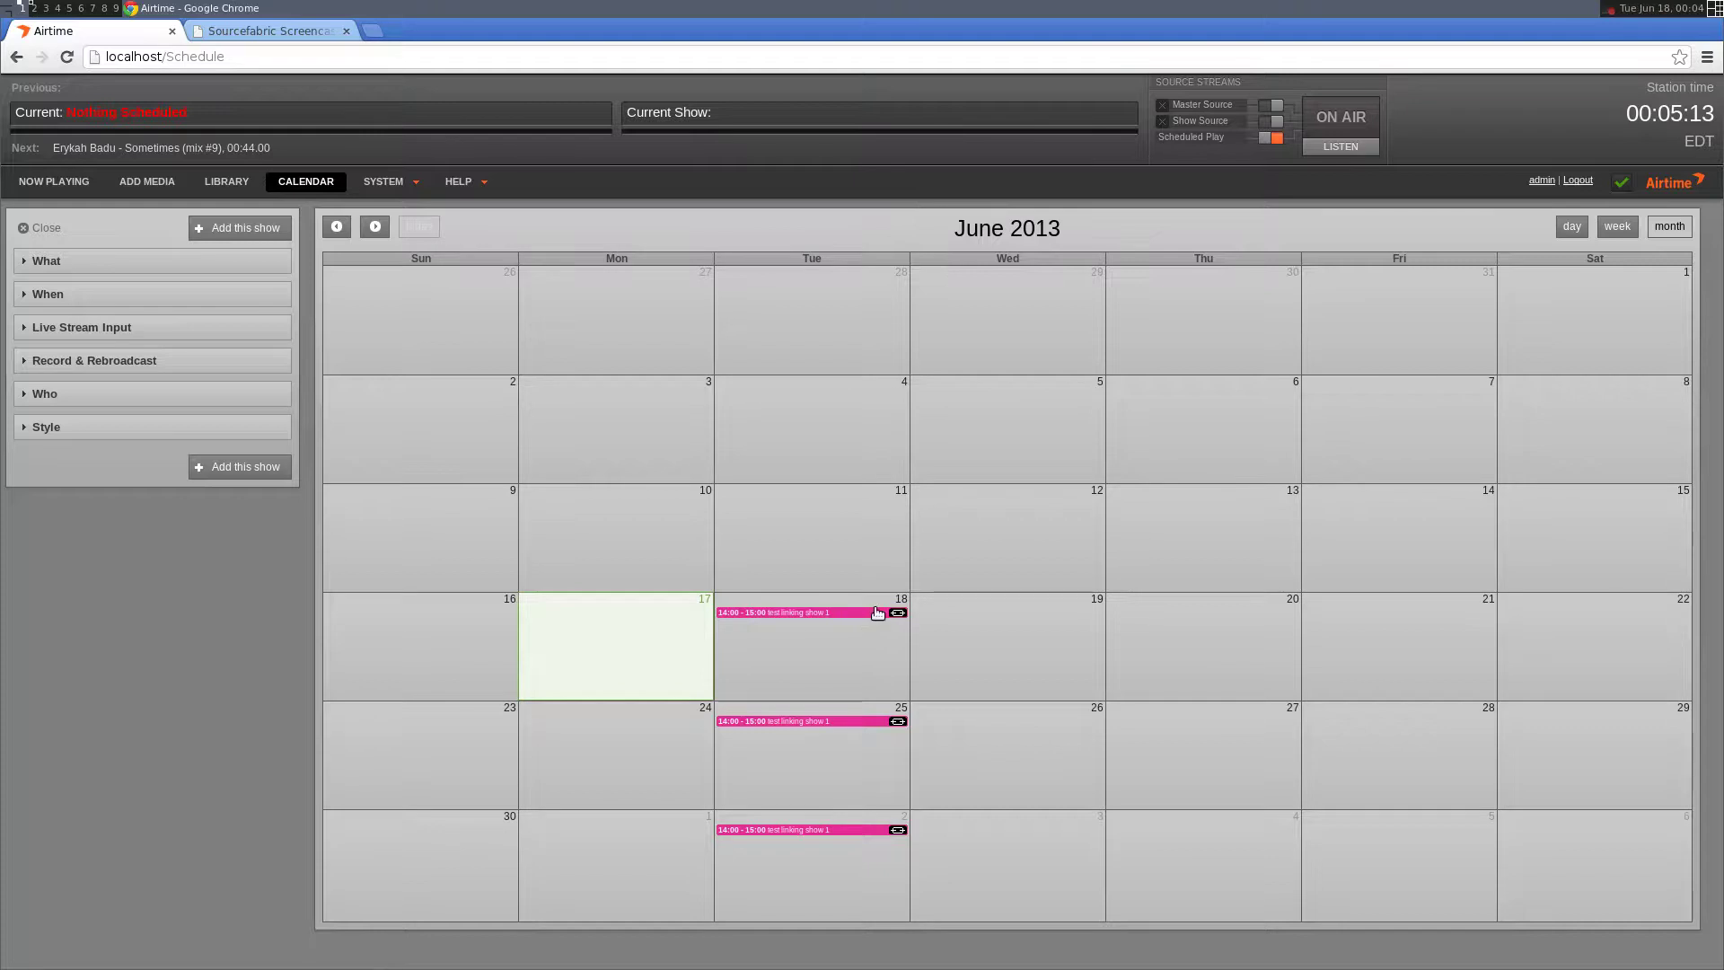
pyautogui.click(804, 723)
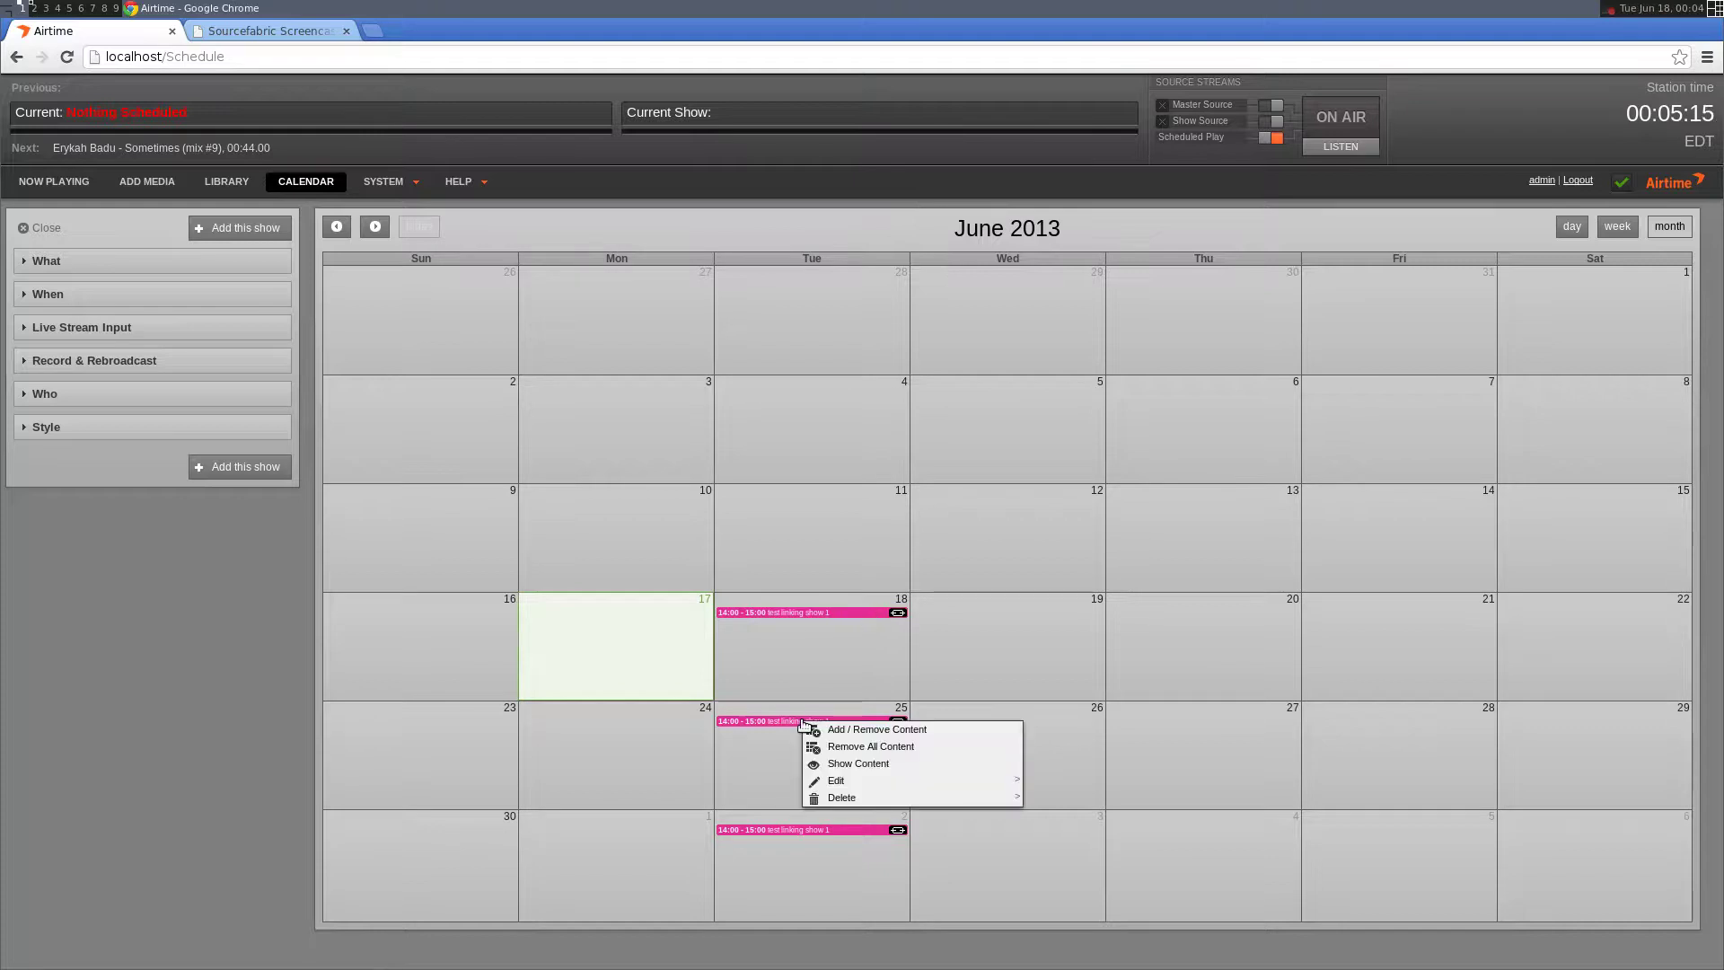
pyautogui.click(889, 763)
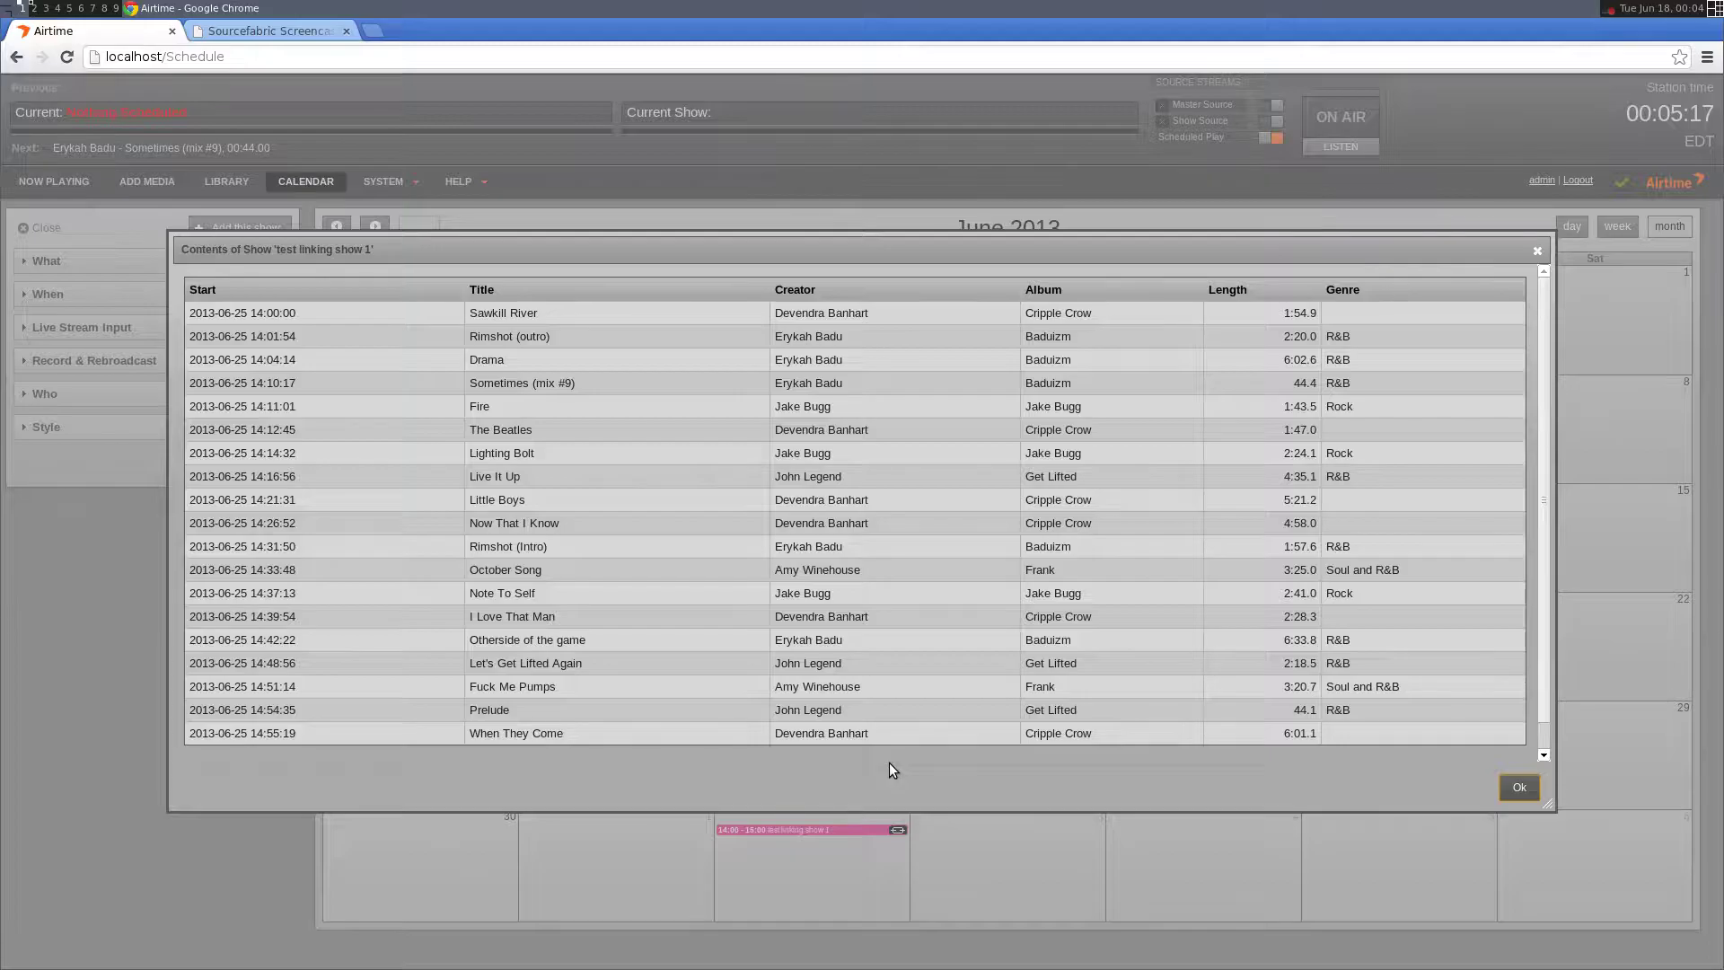
pyautogui.scroll(-1, 1486, 655)
pyautogui.click(1520, 788)
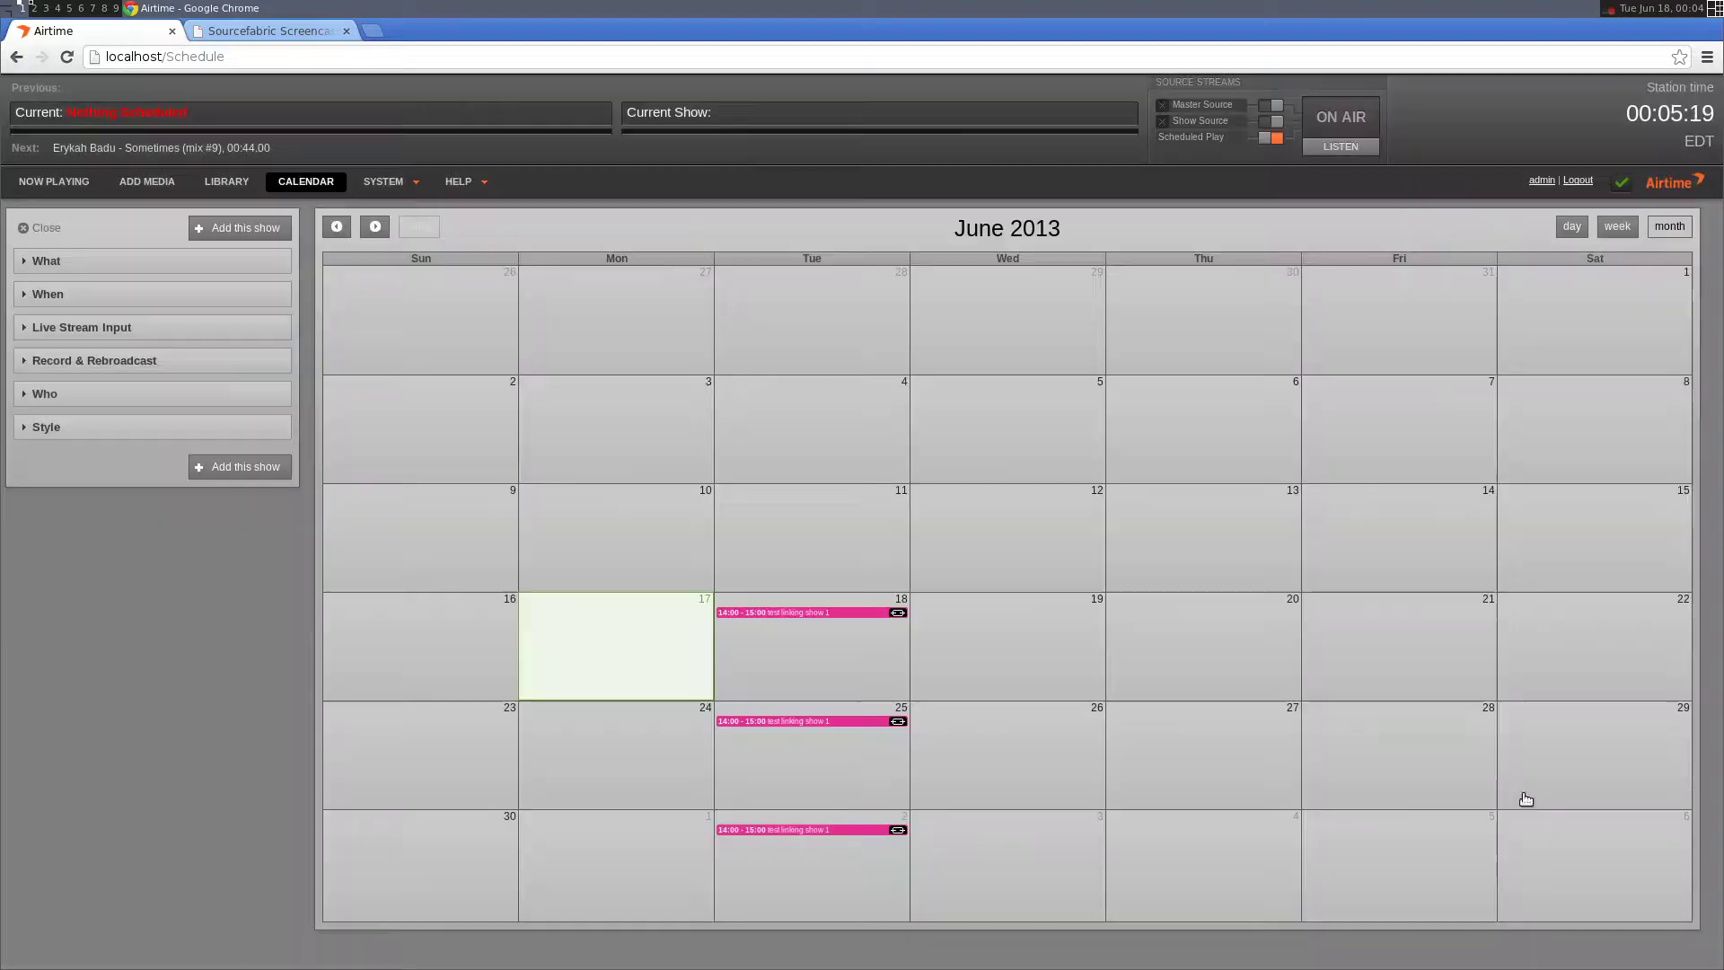
pyautogui.click(840, 830)
pyautogui.click(918, 872)
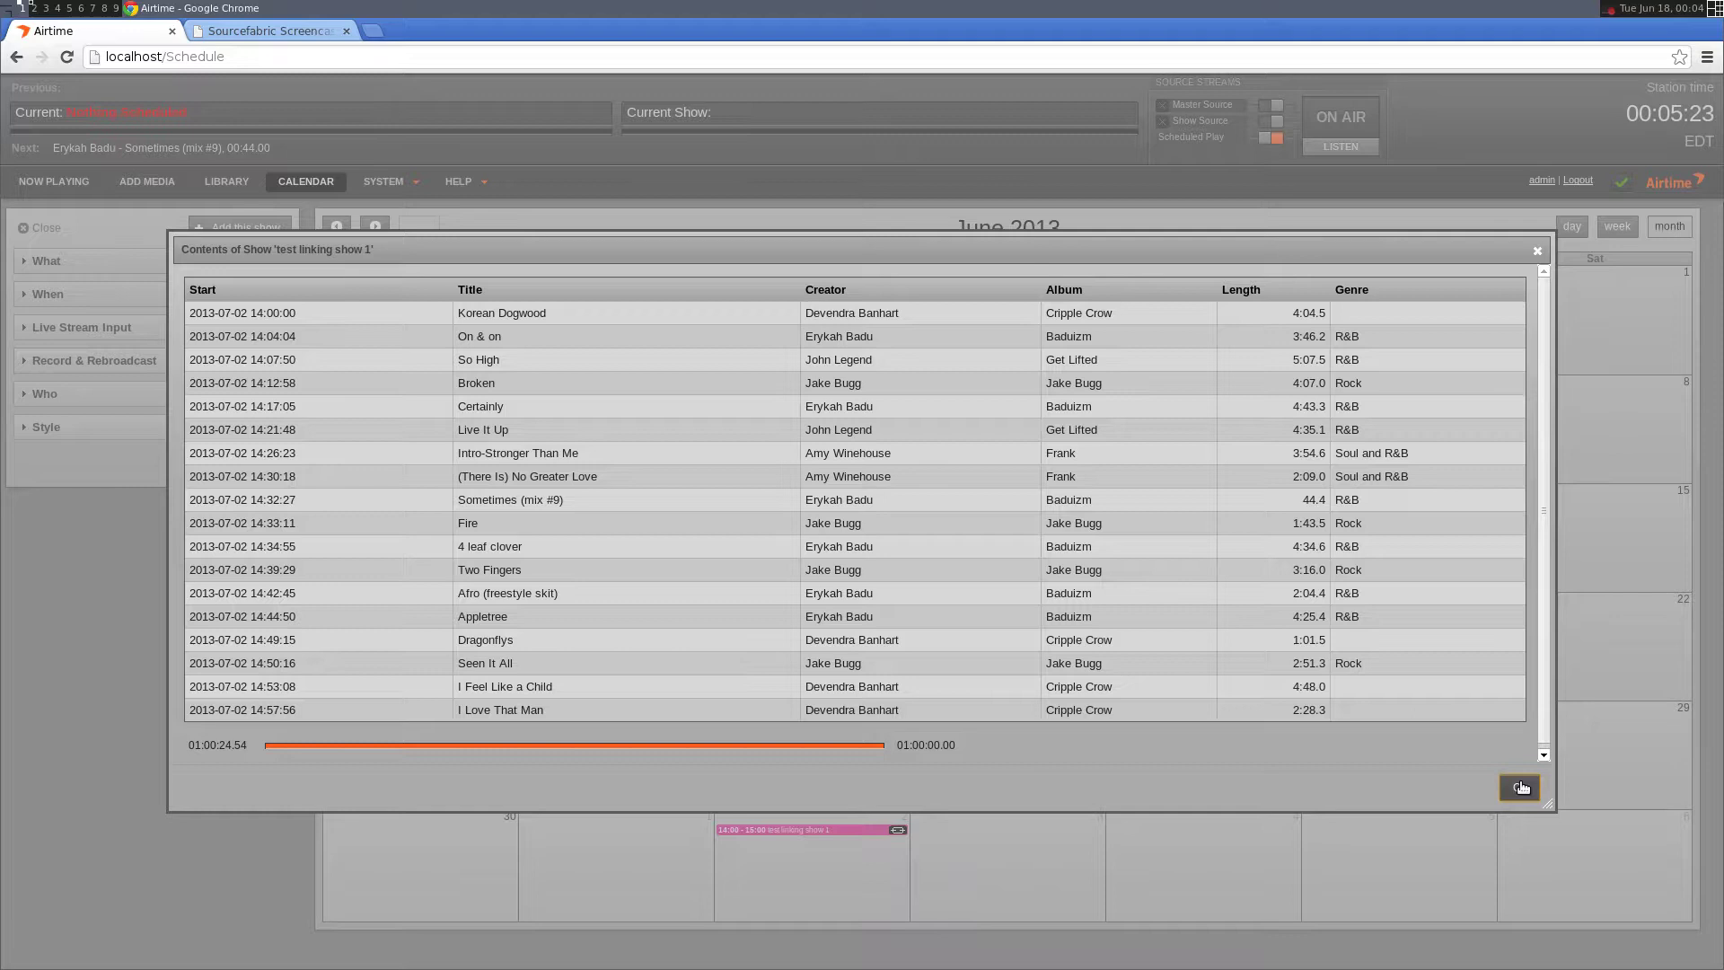
pyautogui.click(1520, 788)
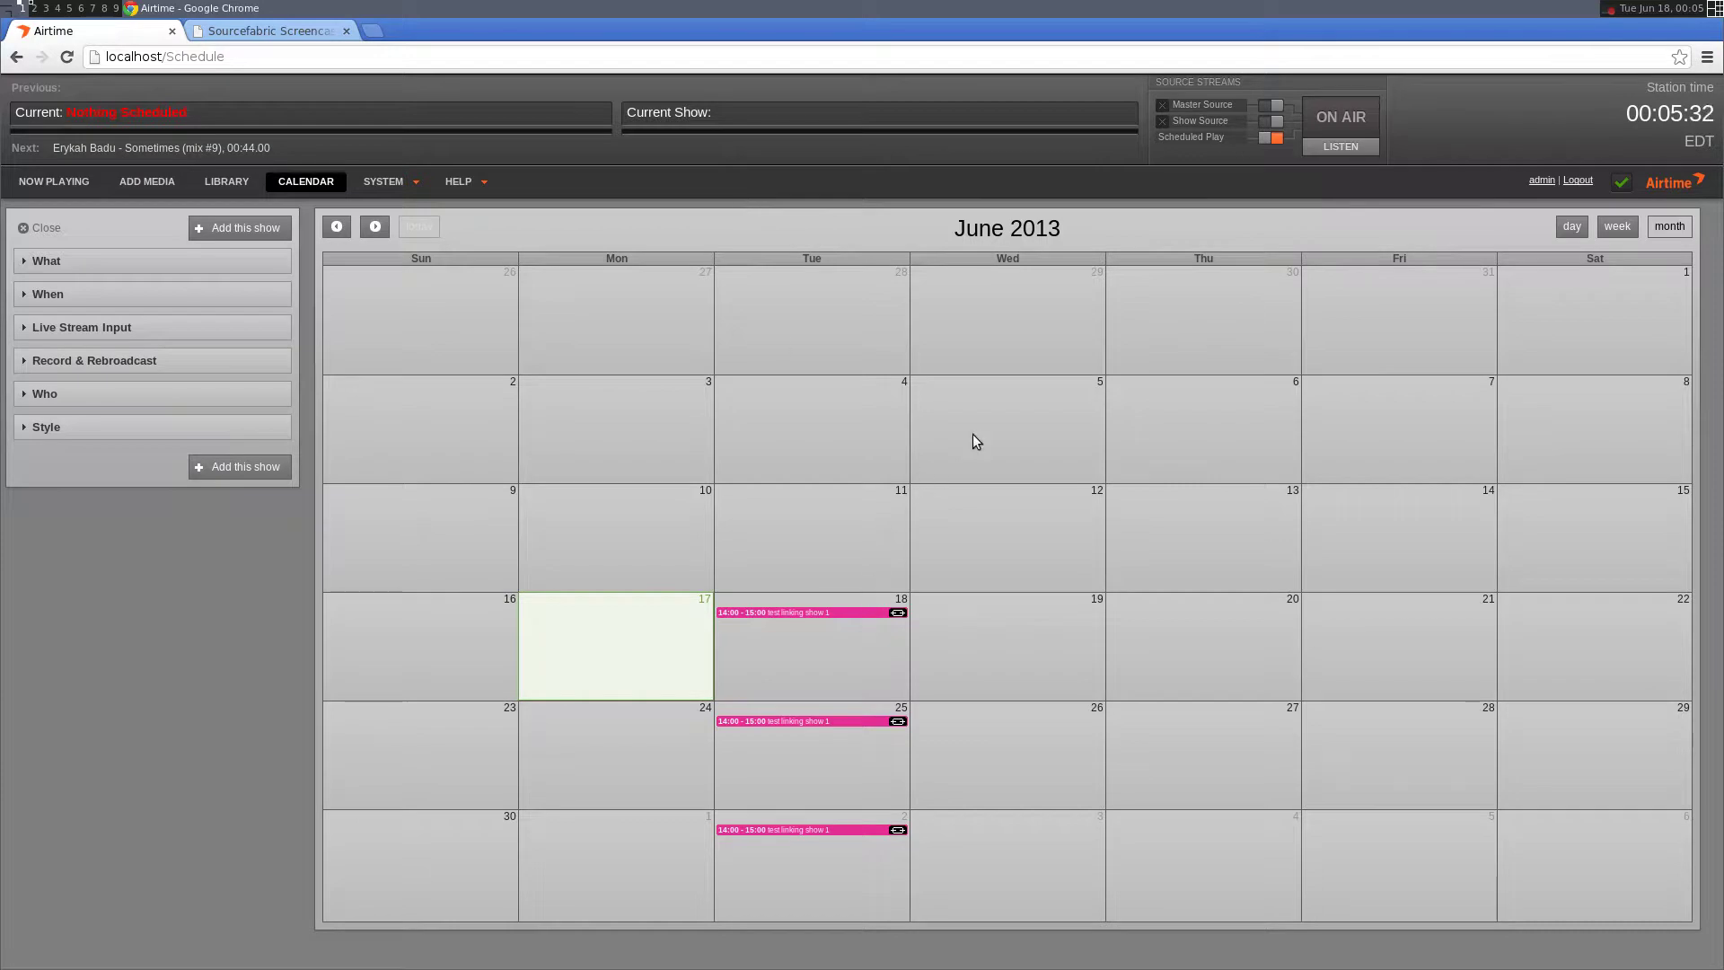
# - Remove all content from the June 18 show, emptying every linked Tuesday instance
pyautogui.click(778, 614)
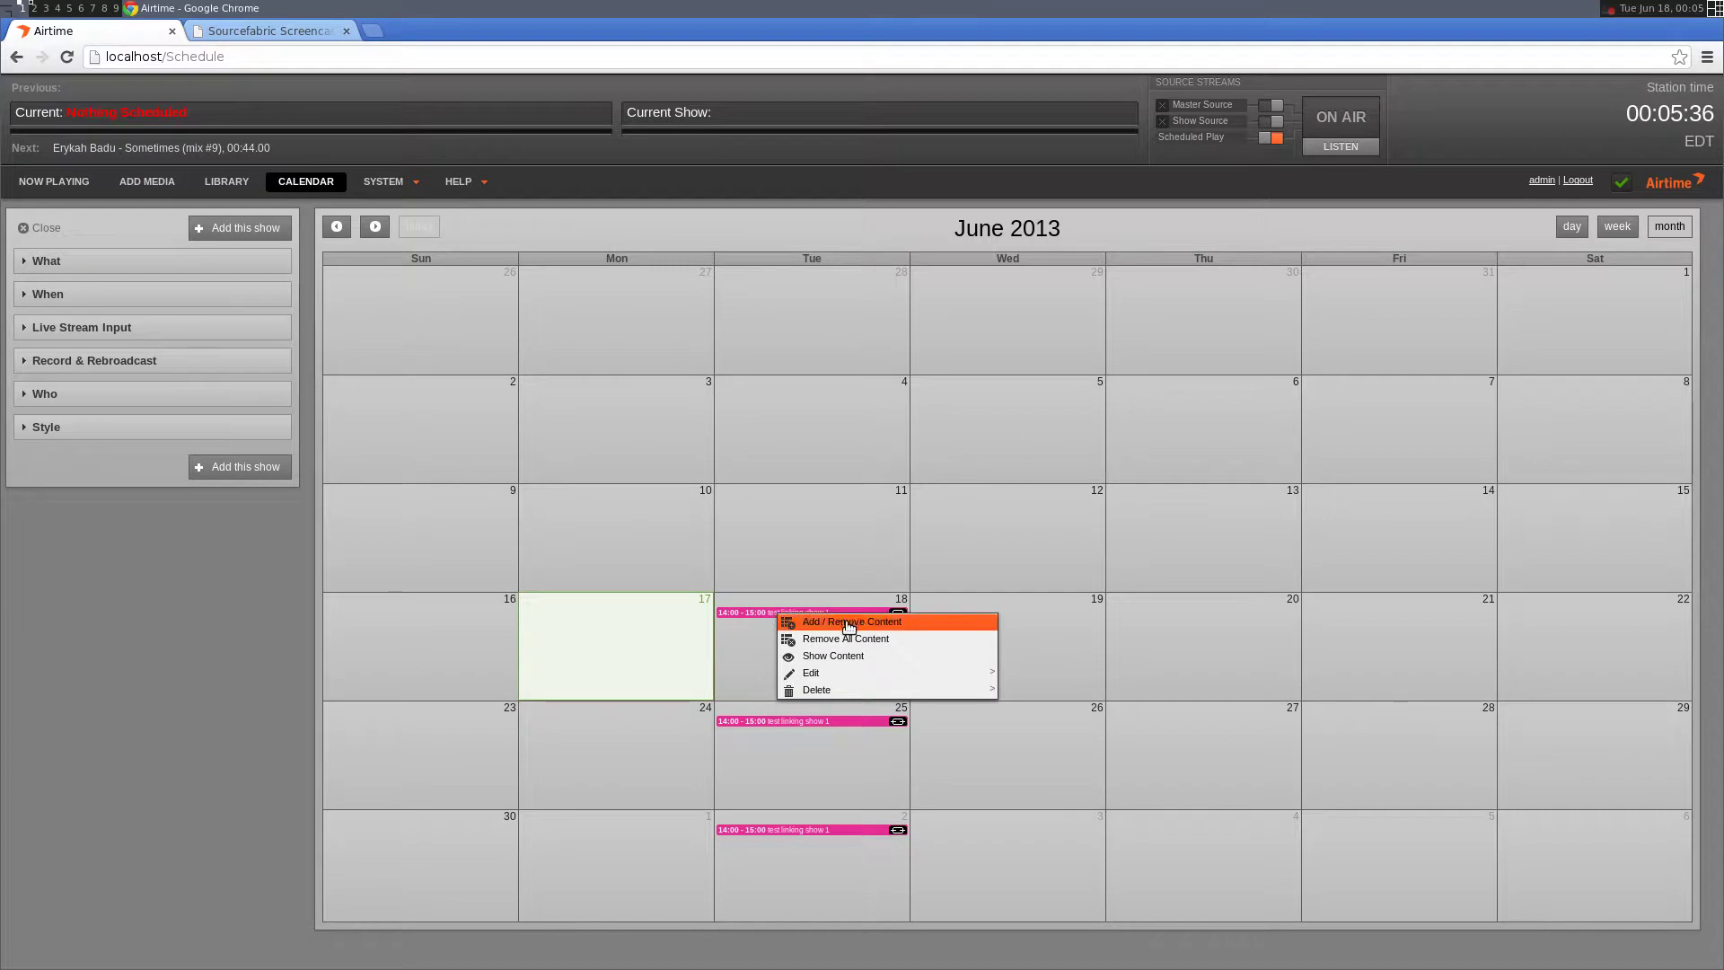
pyautogui.click(859, 643)
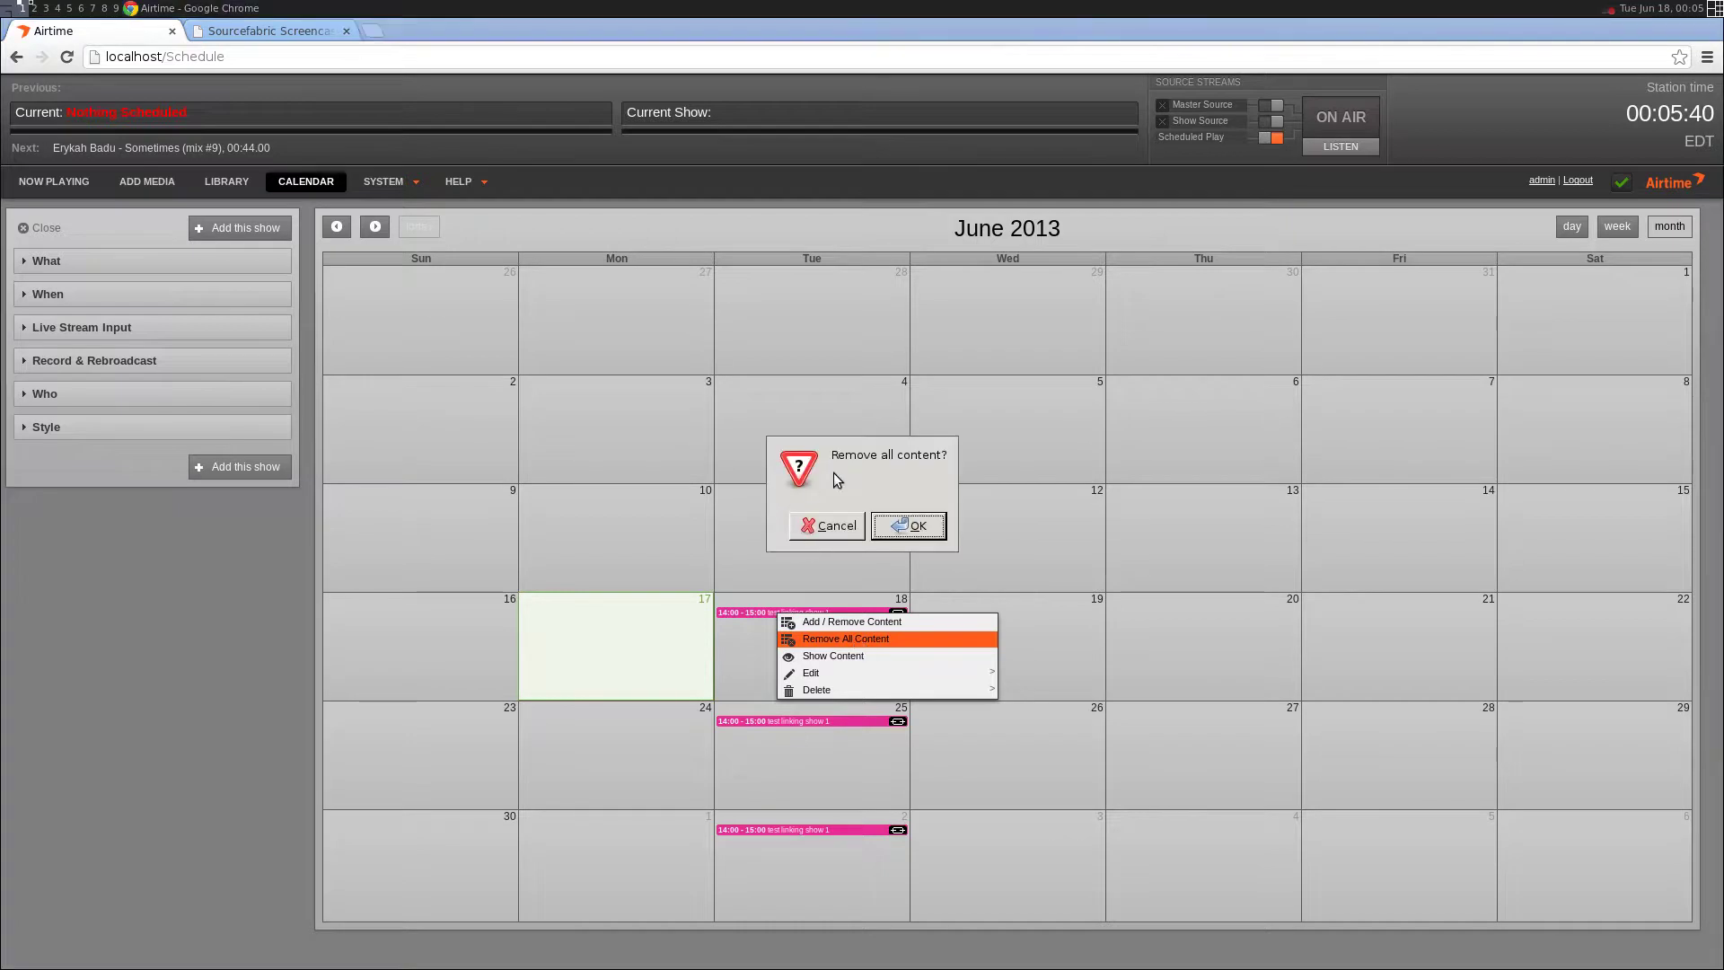
pyautogui.click(909, 526)
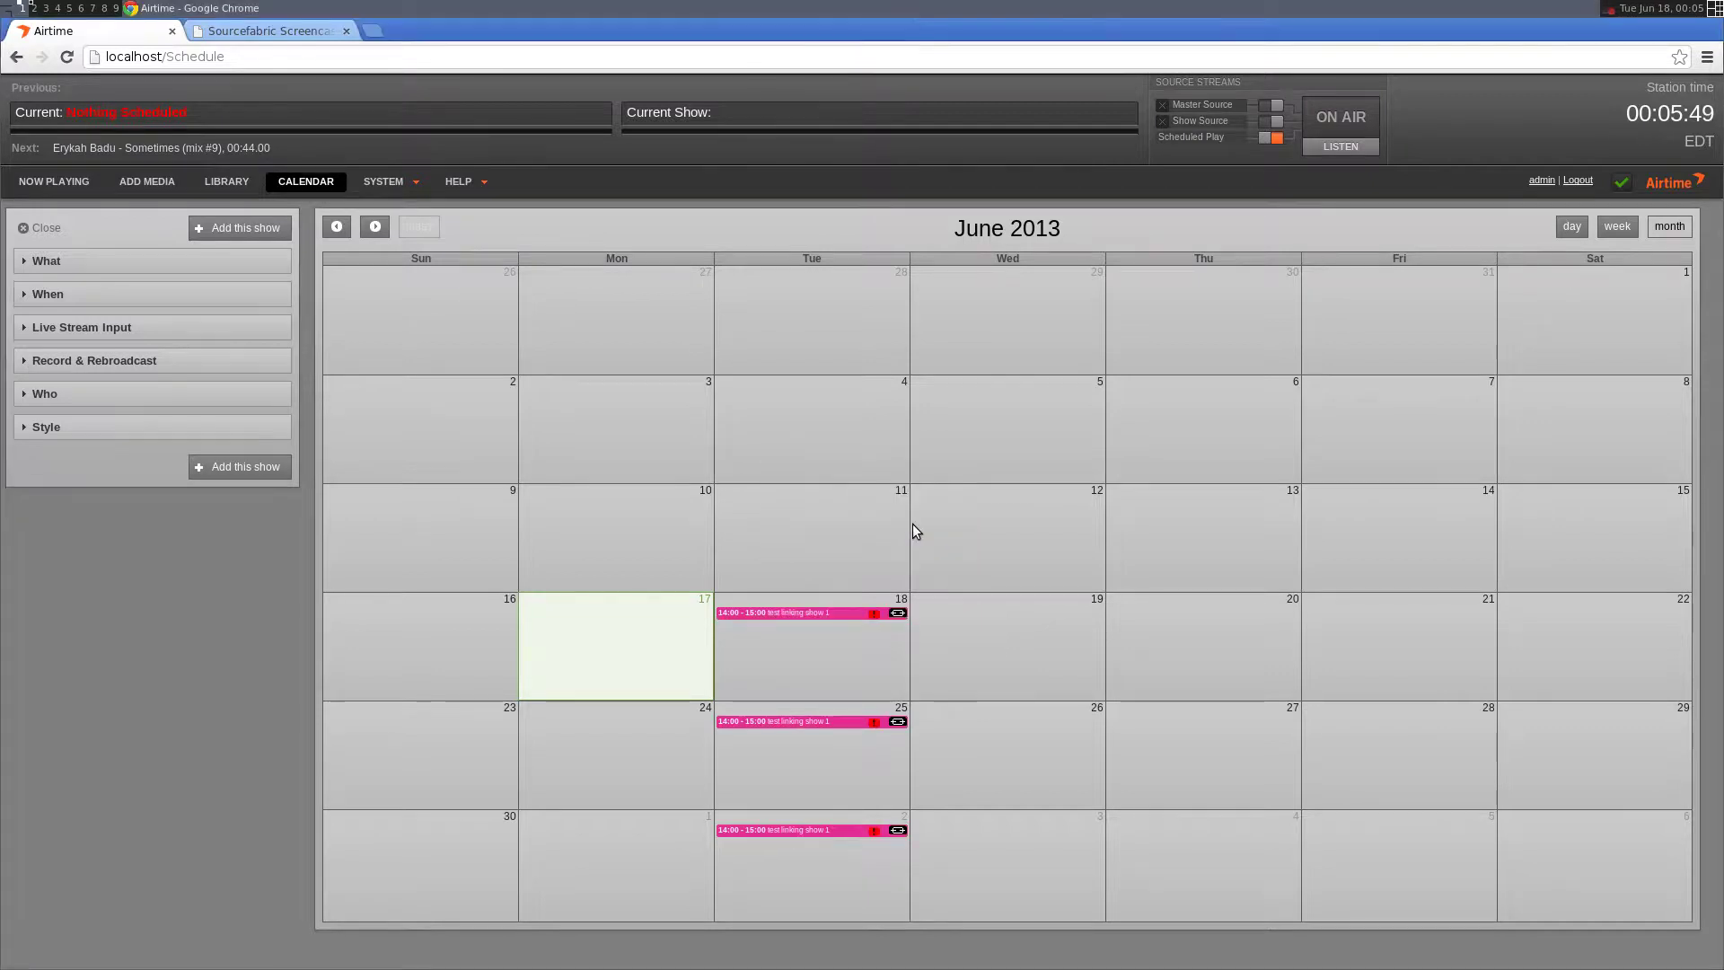
# - In the schedule builder, list shows through the end date 2013-07-12
pyautogui.click(52, 182)
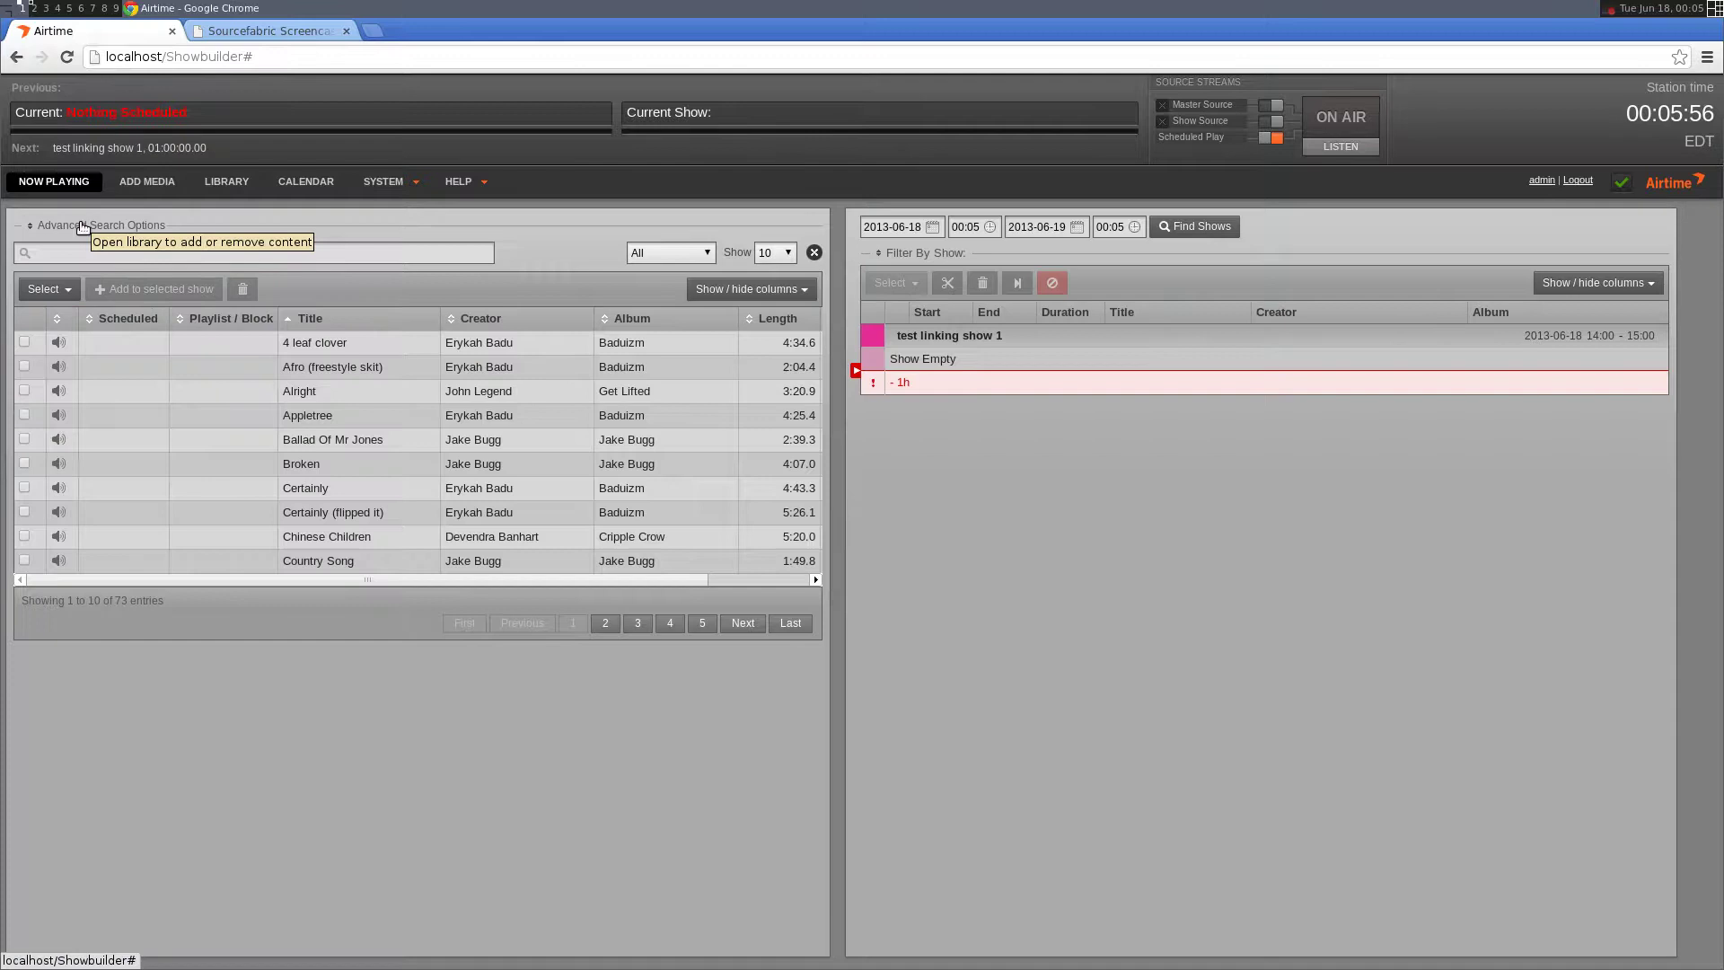
pyautogui.click(1070, 227)
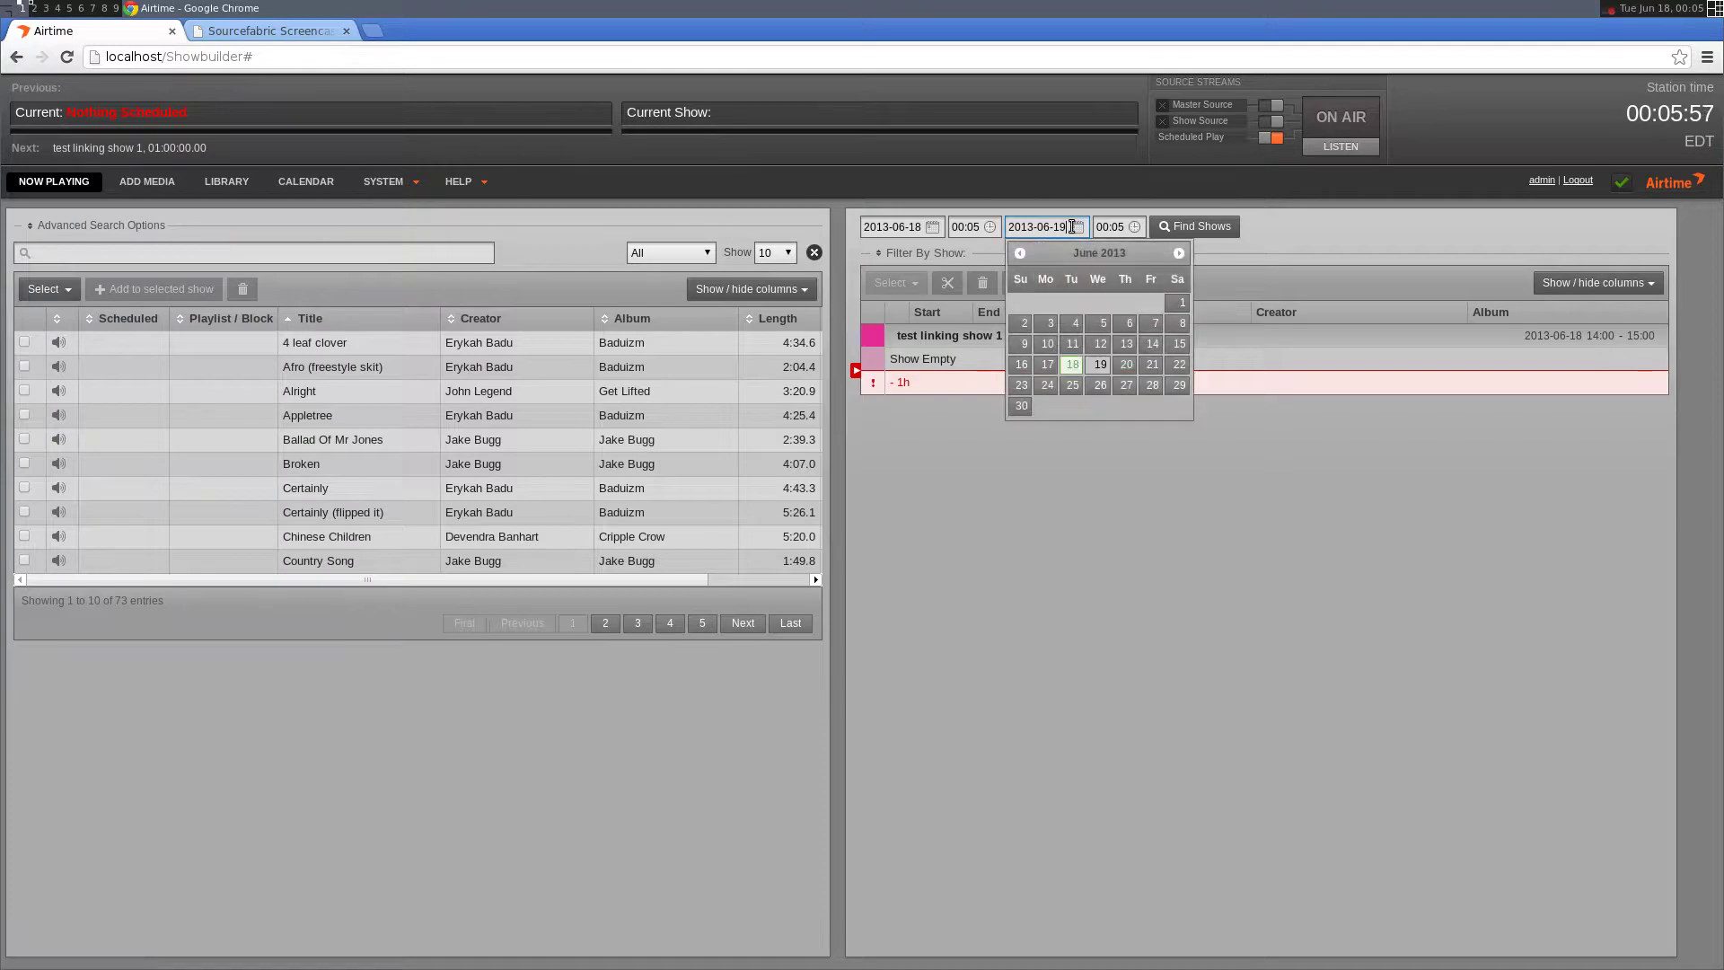
pyautogui.click(1179, 254)
pyautogui.click(1149, 322)
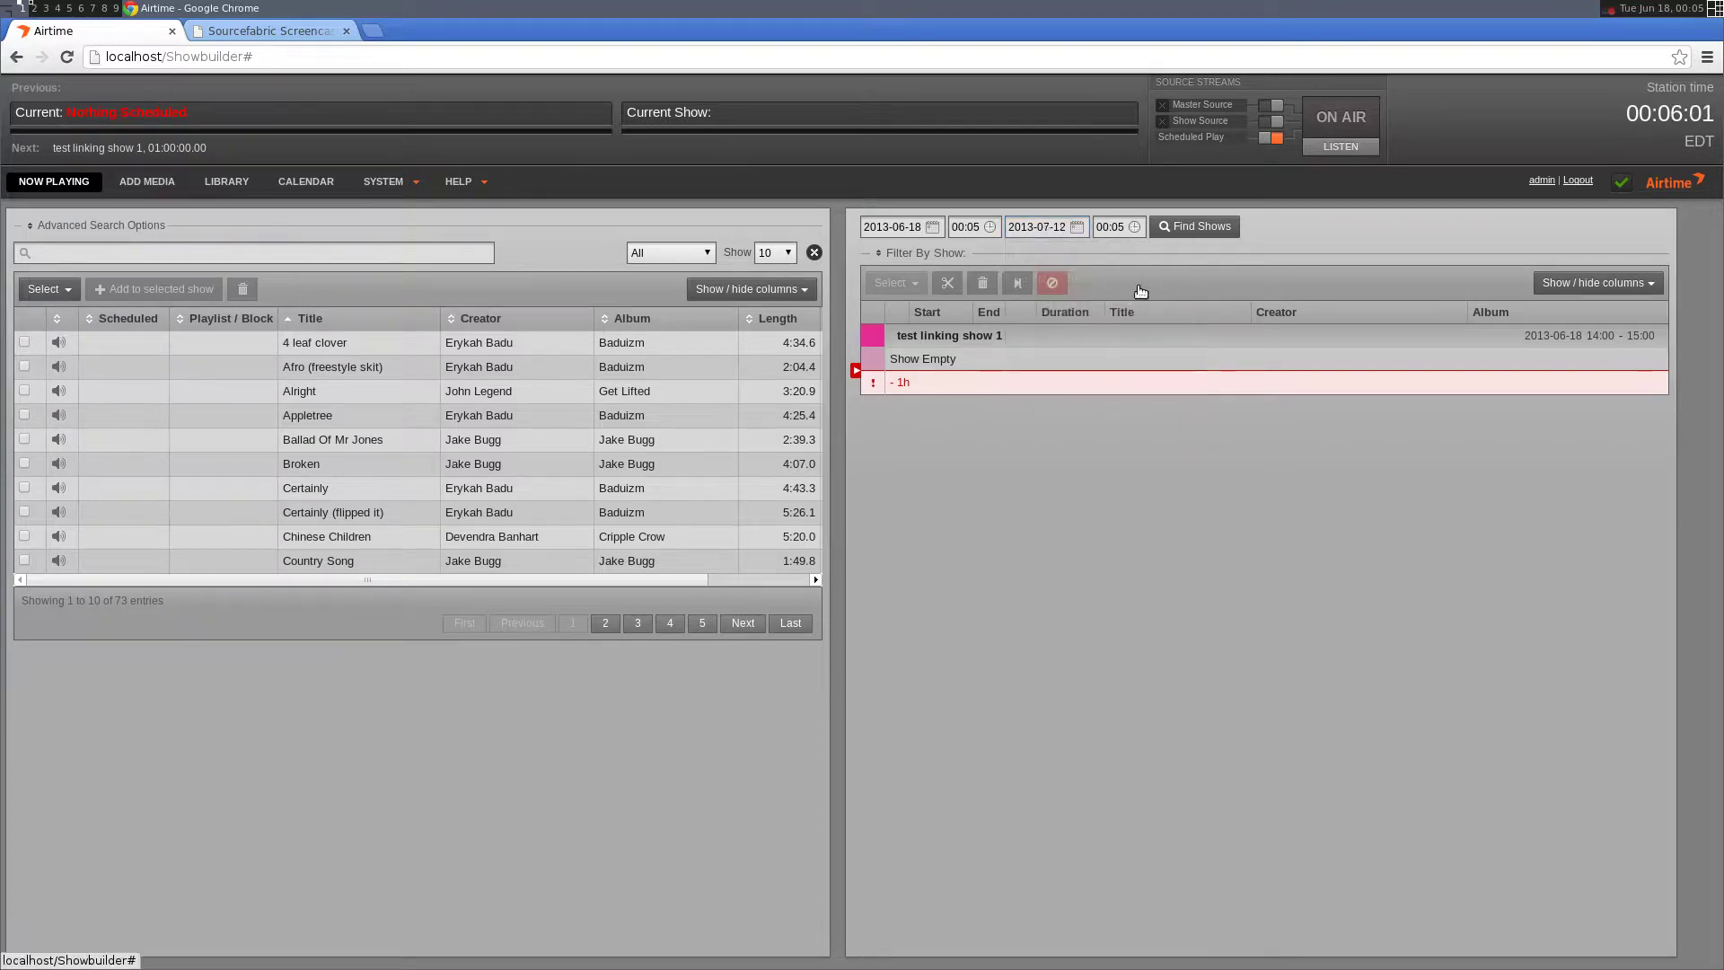
pyautogui.click(1202, 229)
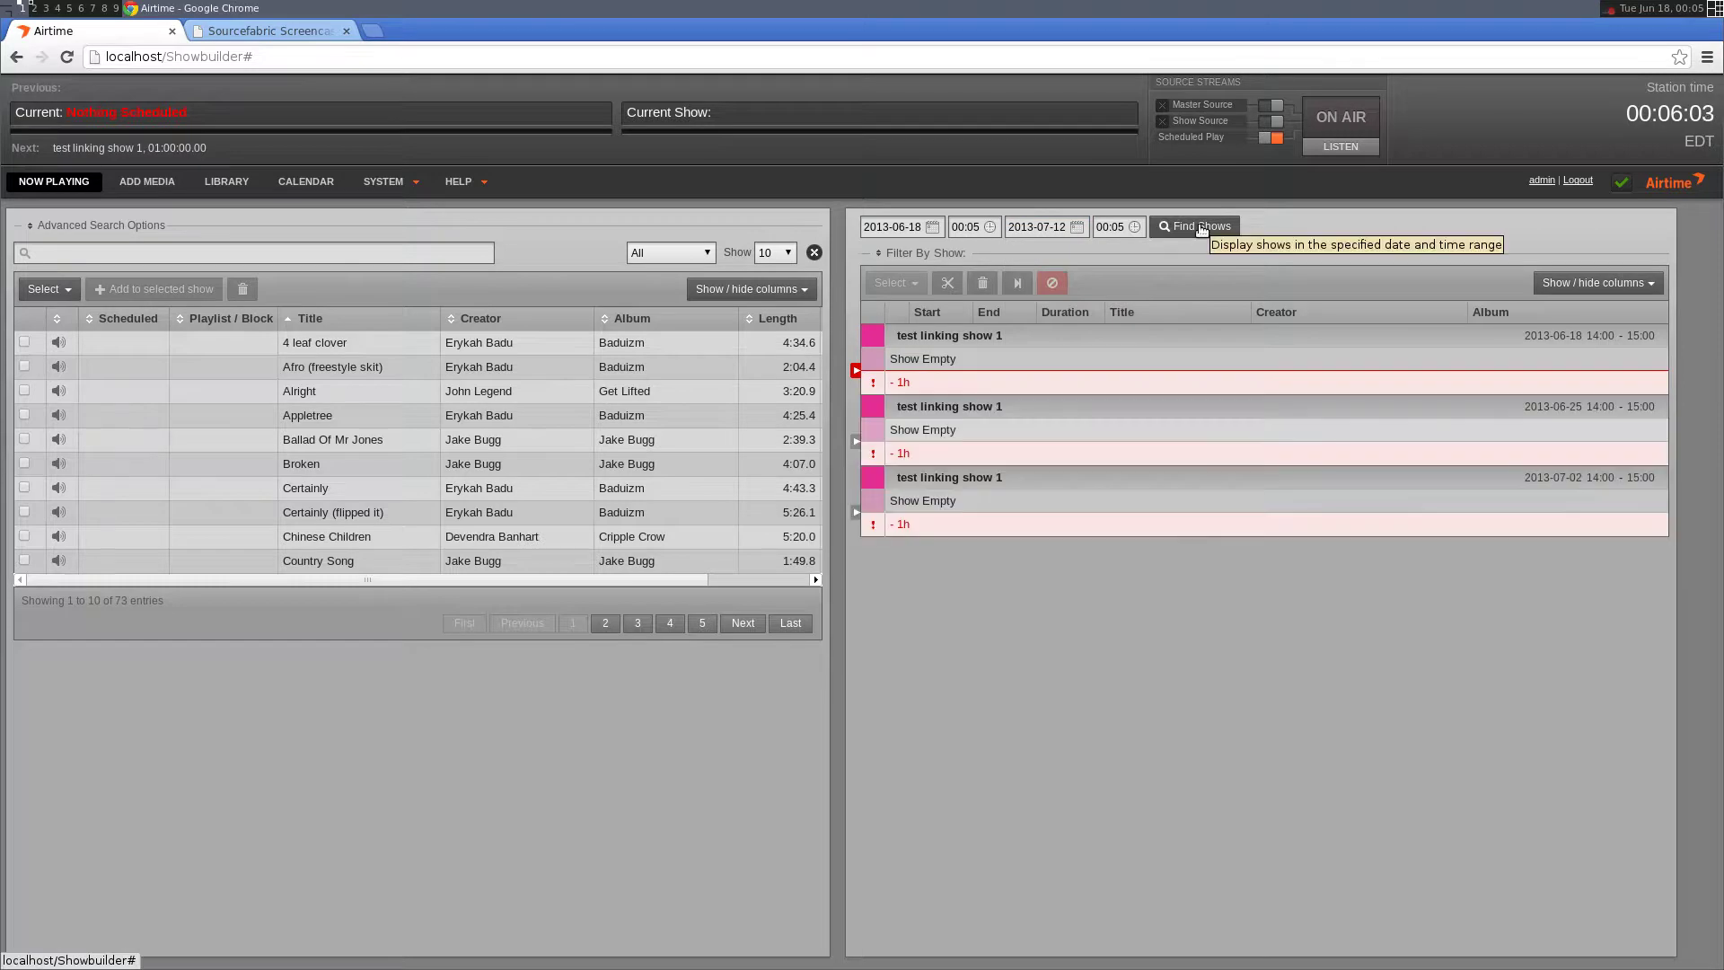
# - Add Afro (freestyle skit), Appletree, Broken and Certainly (flipped it) to the selected show
pyautogui.click(24, 366)
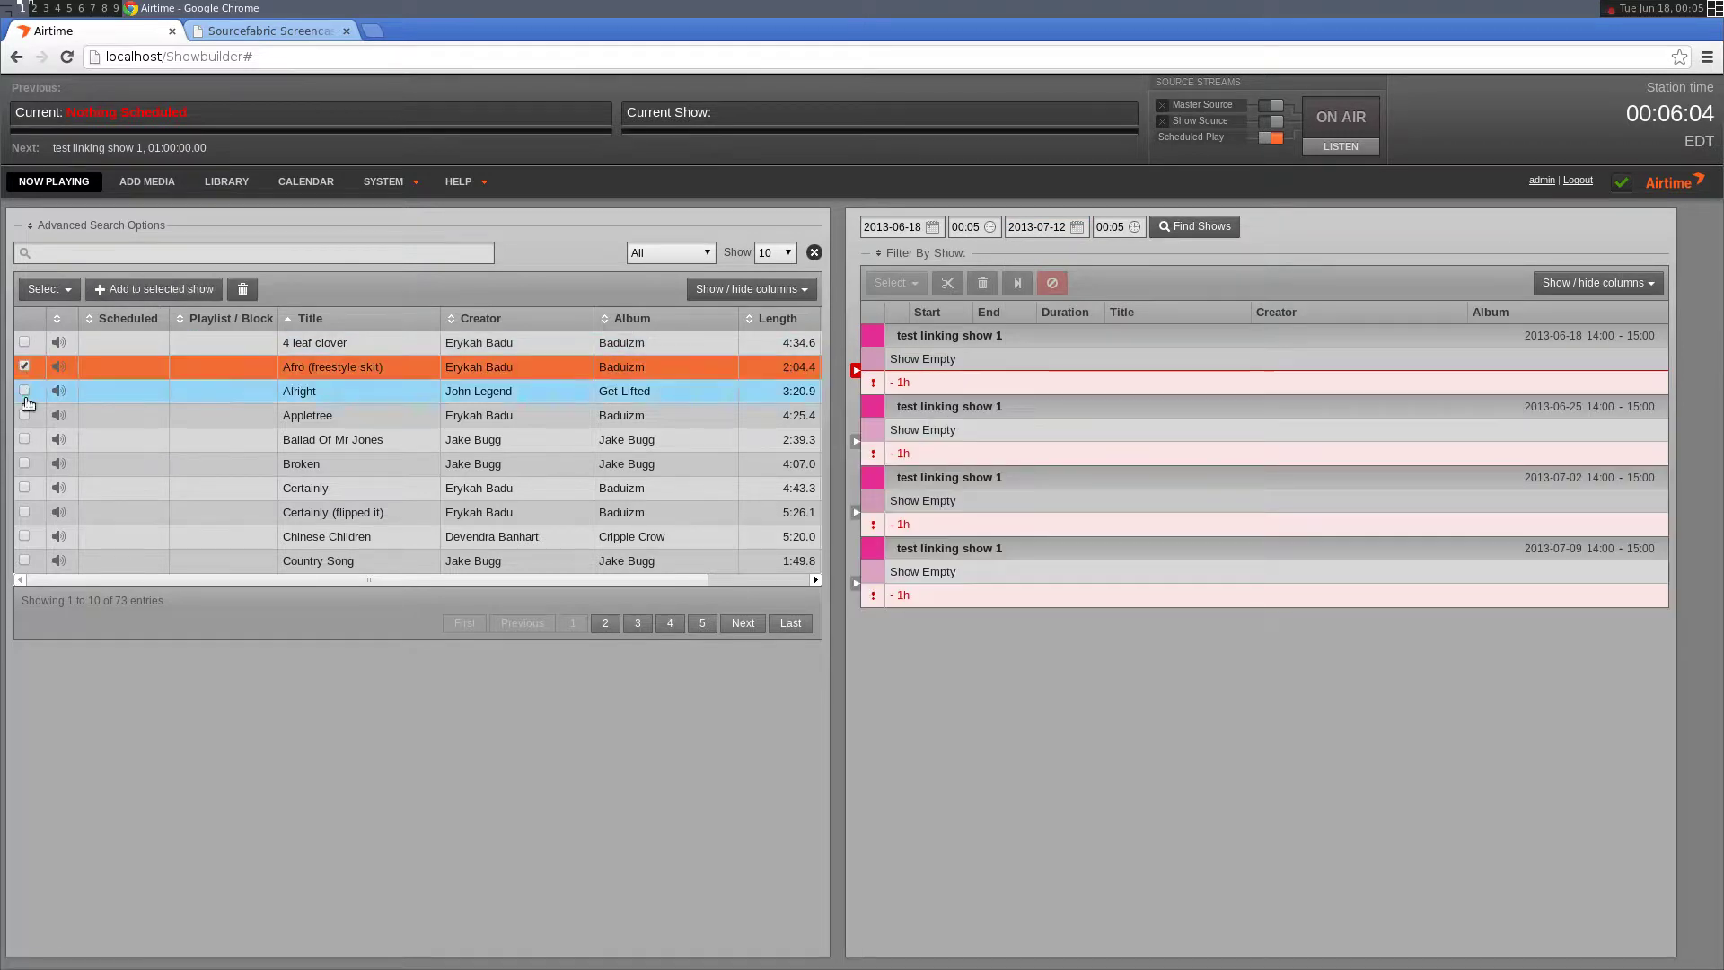
pyautogui.click(24, 414)
pyautogui.click(24, 464)
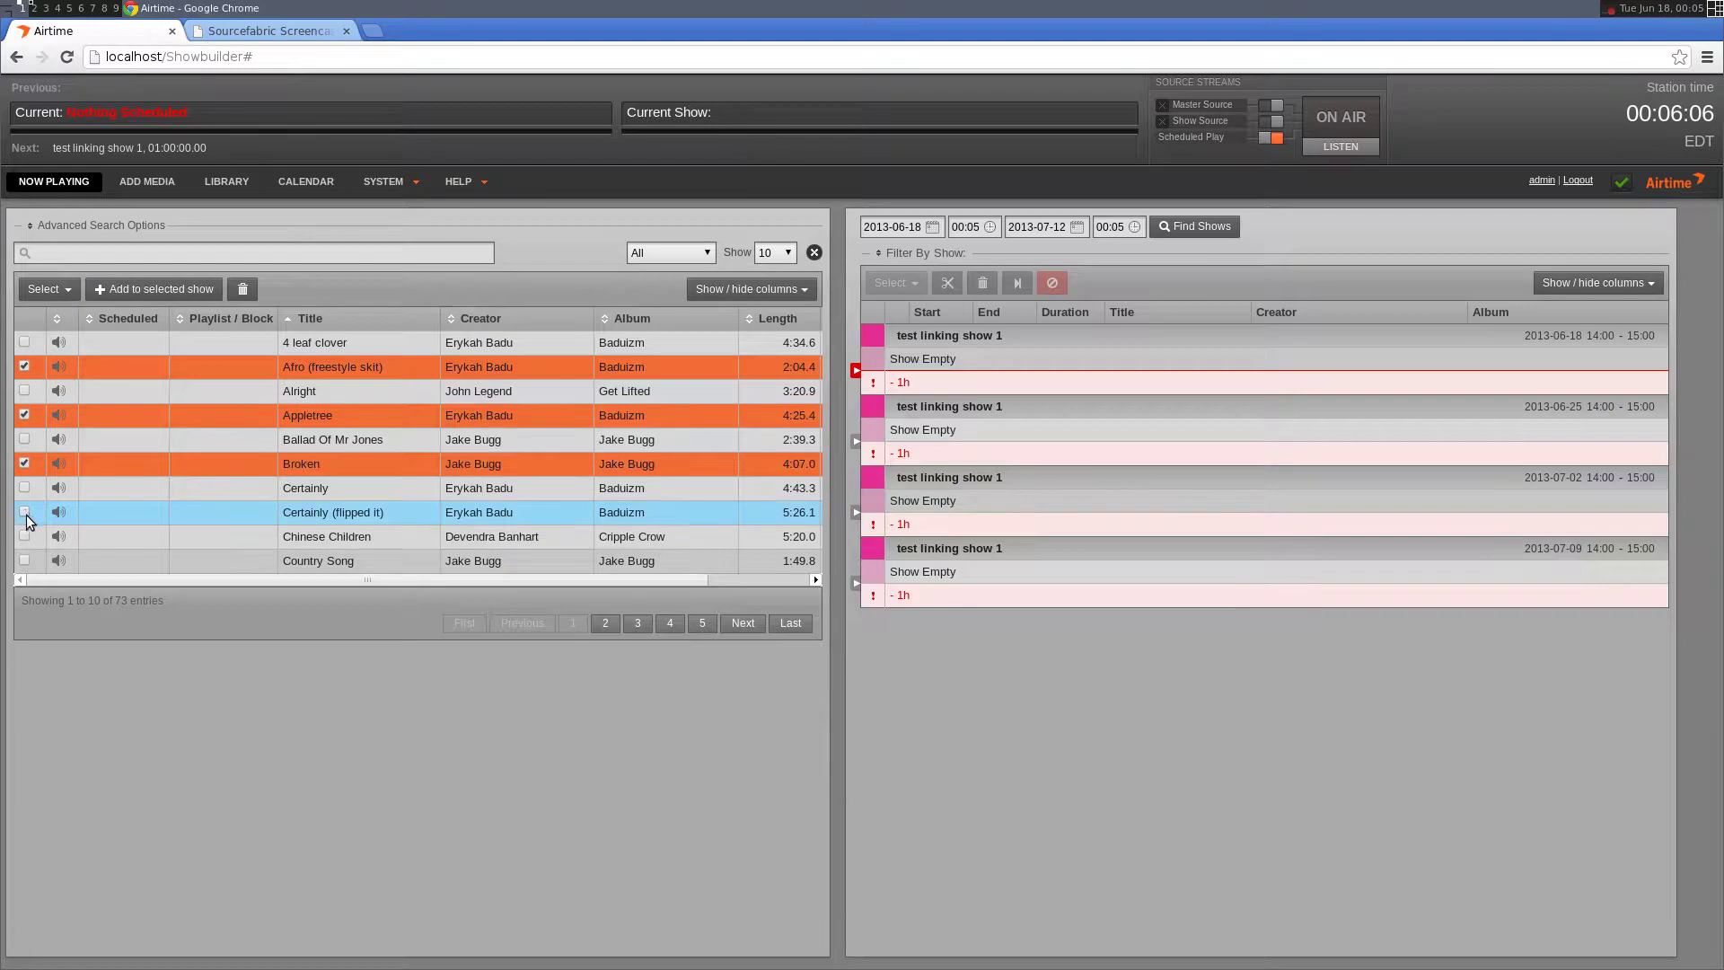
pyautogui.click(24, 512)
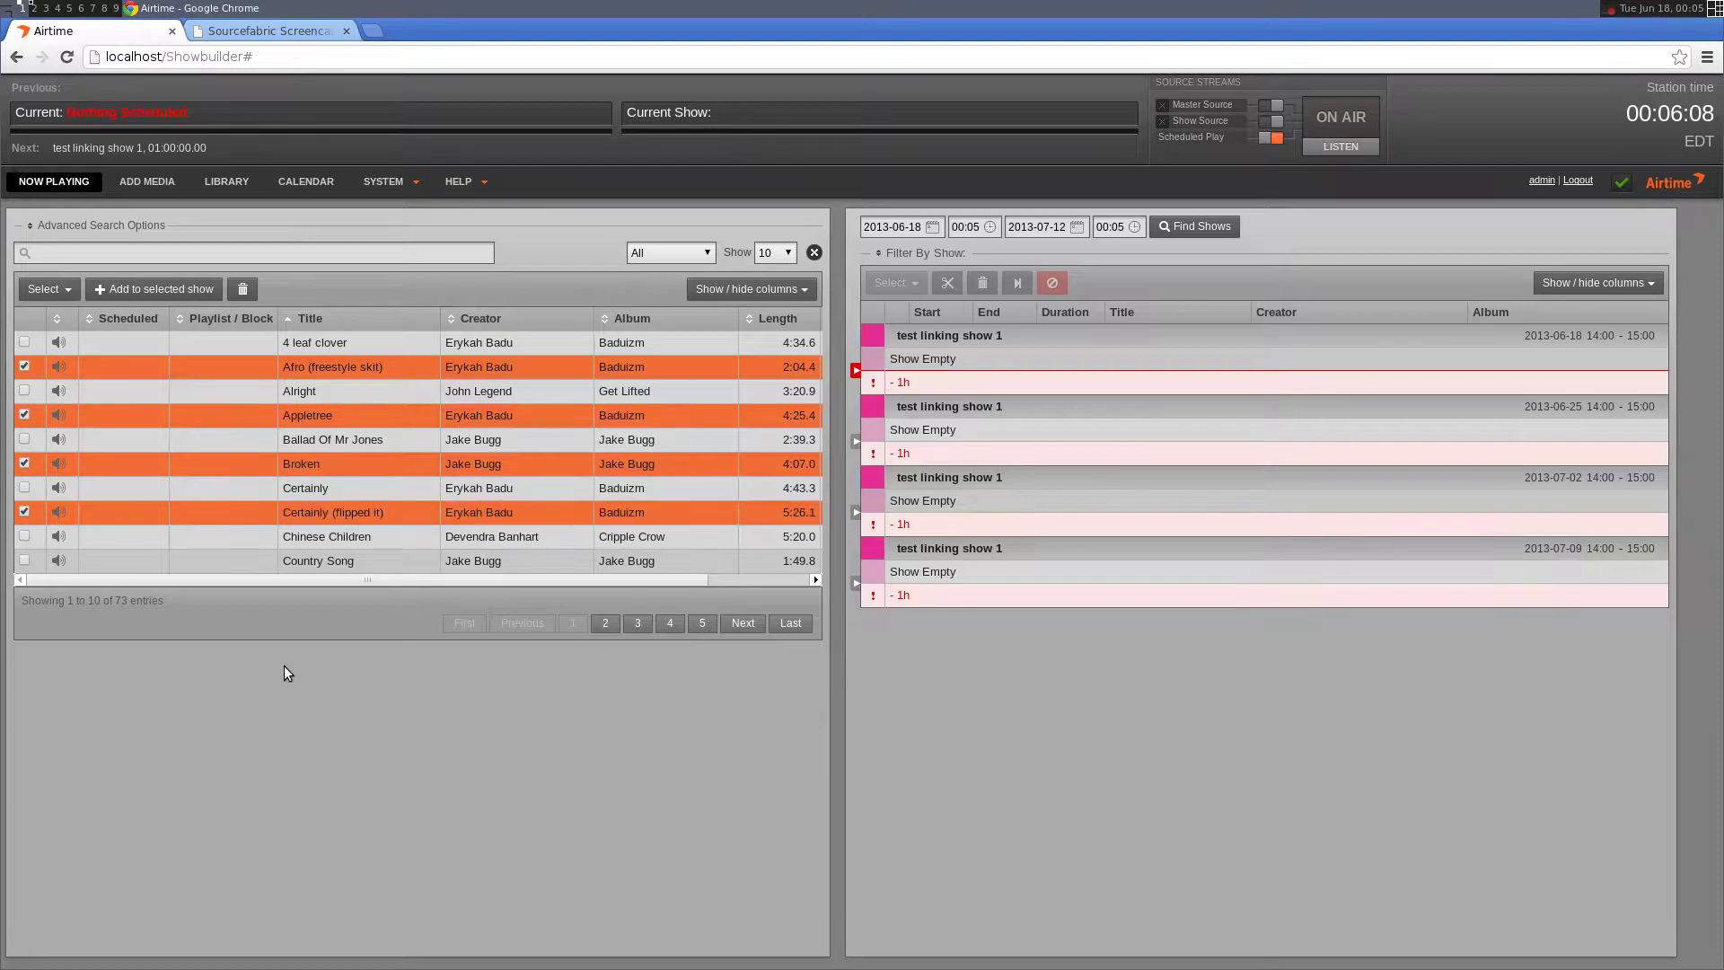
pyautogui.click(160, 288)
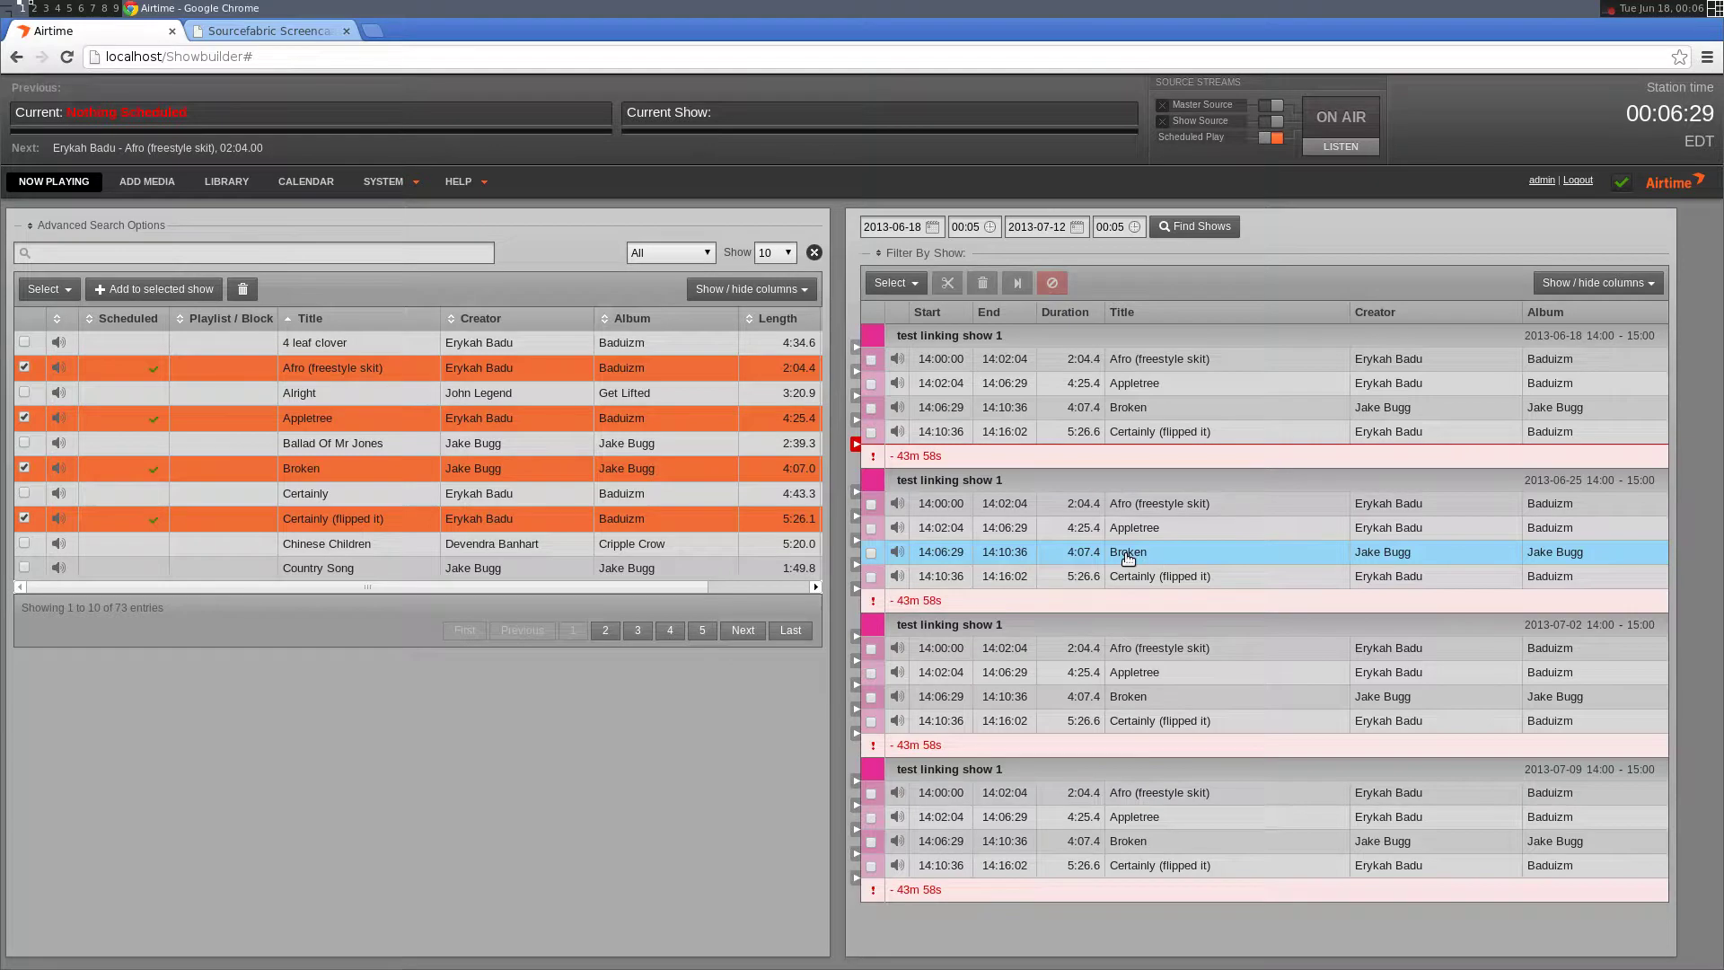
# - Move Broken to the top of the playlist and delete Appletree from the linked show
pyautogui.moveTo(1128, 557); pyautogui.dragTo(1132, 503)
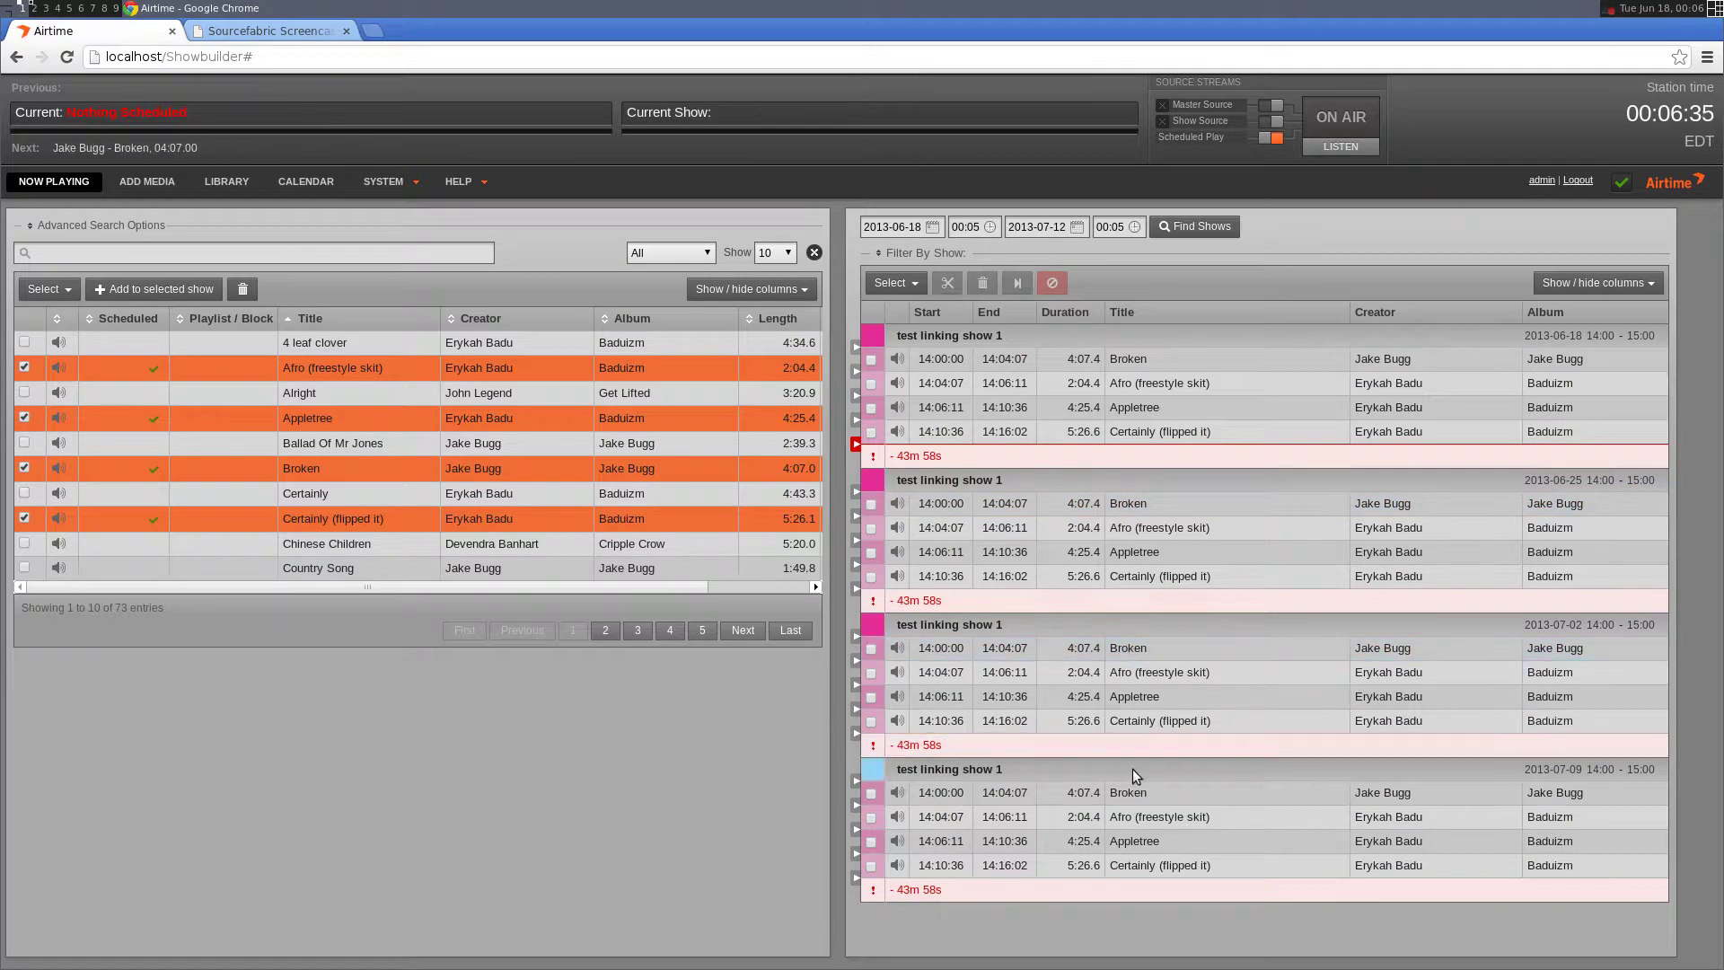
pyautogui.click(871, 698)
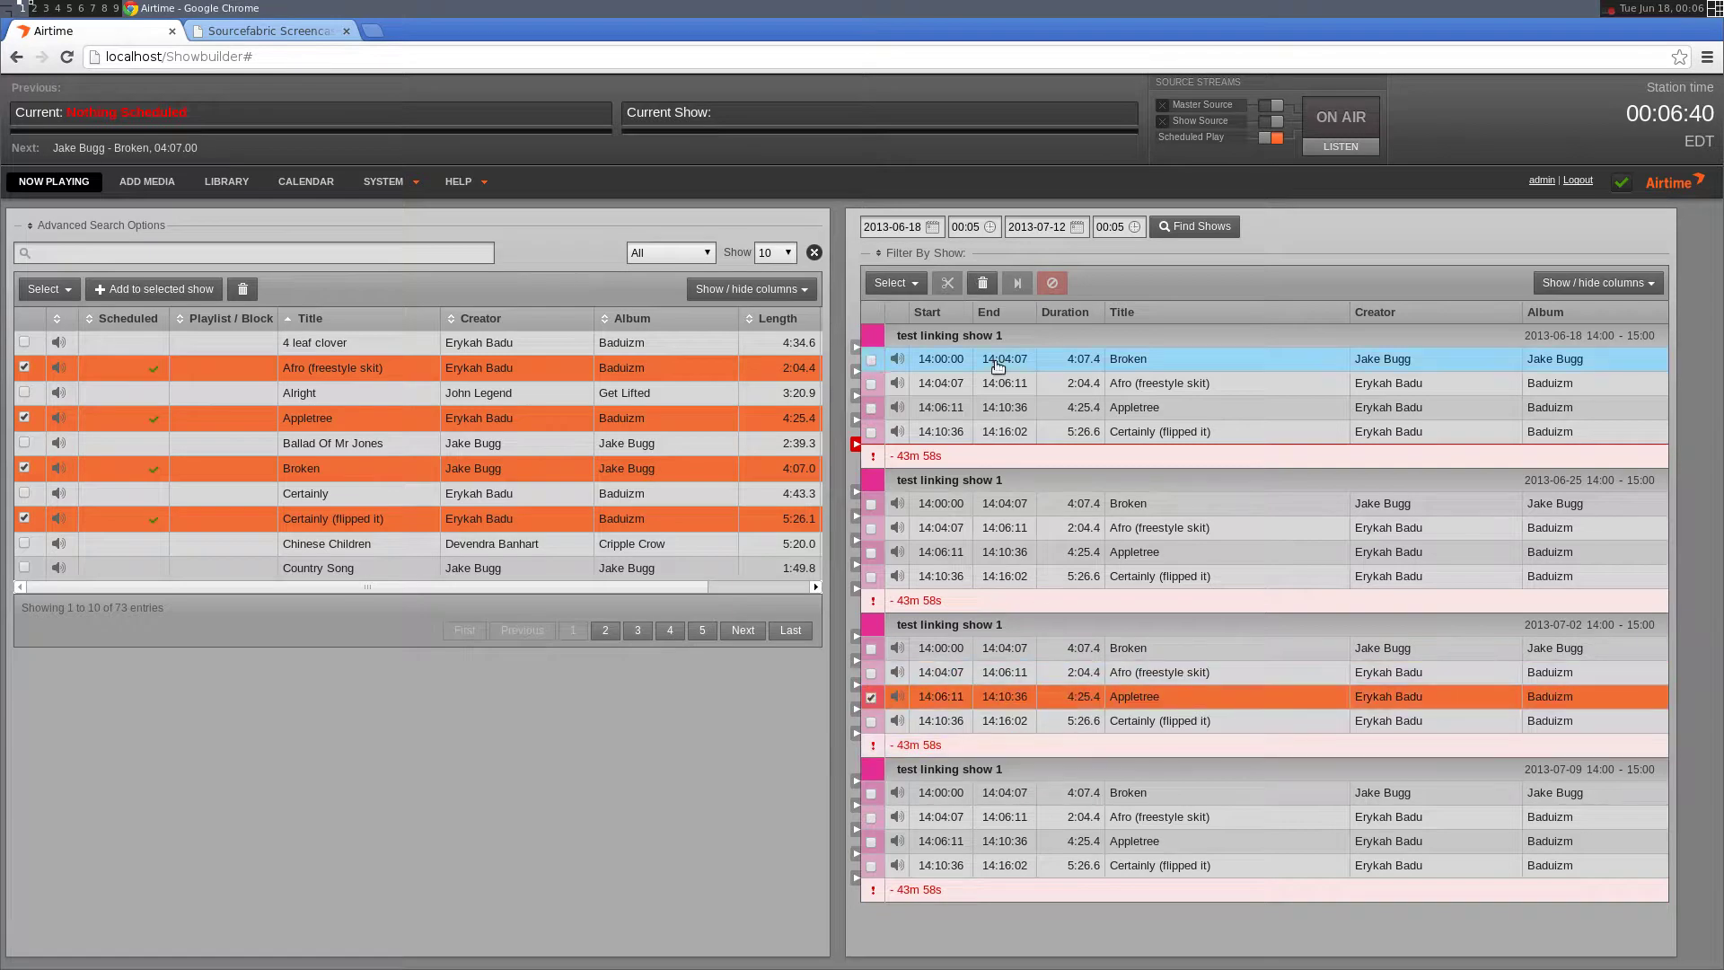
pyautogui.click(984, 282)
pyautogui.click(934, 527)
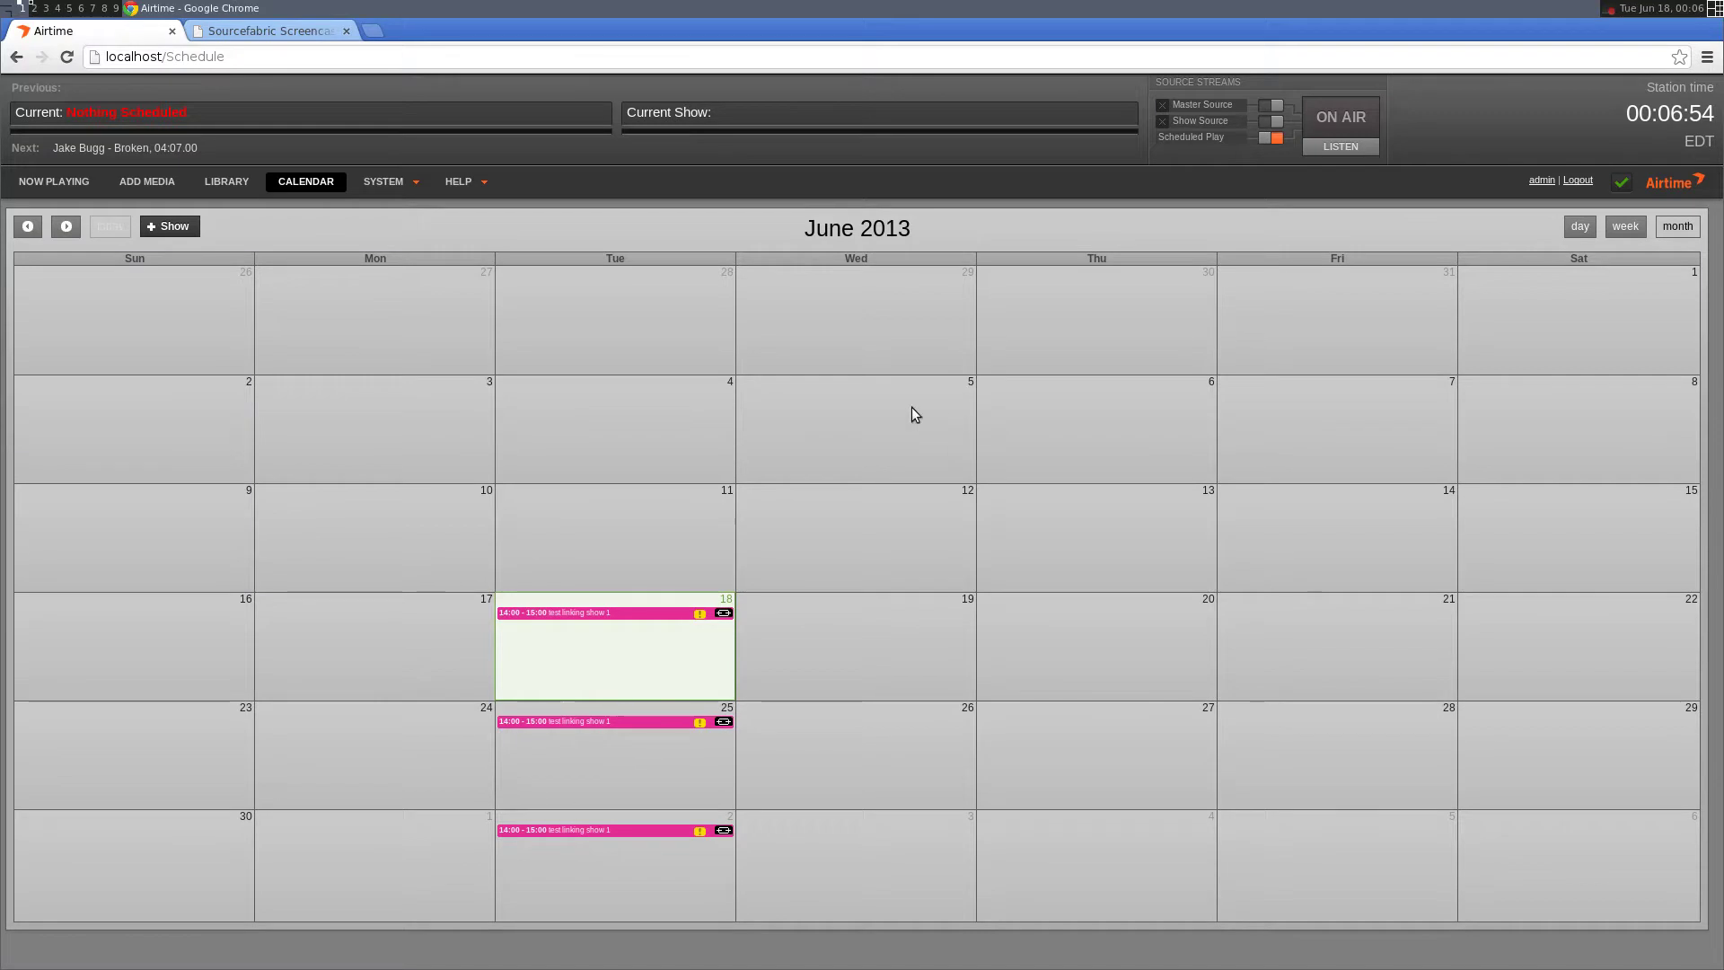
# - Start a new show named 'test linking 2'
pyautogui.click(1162, 643)
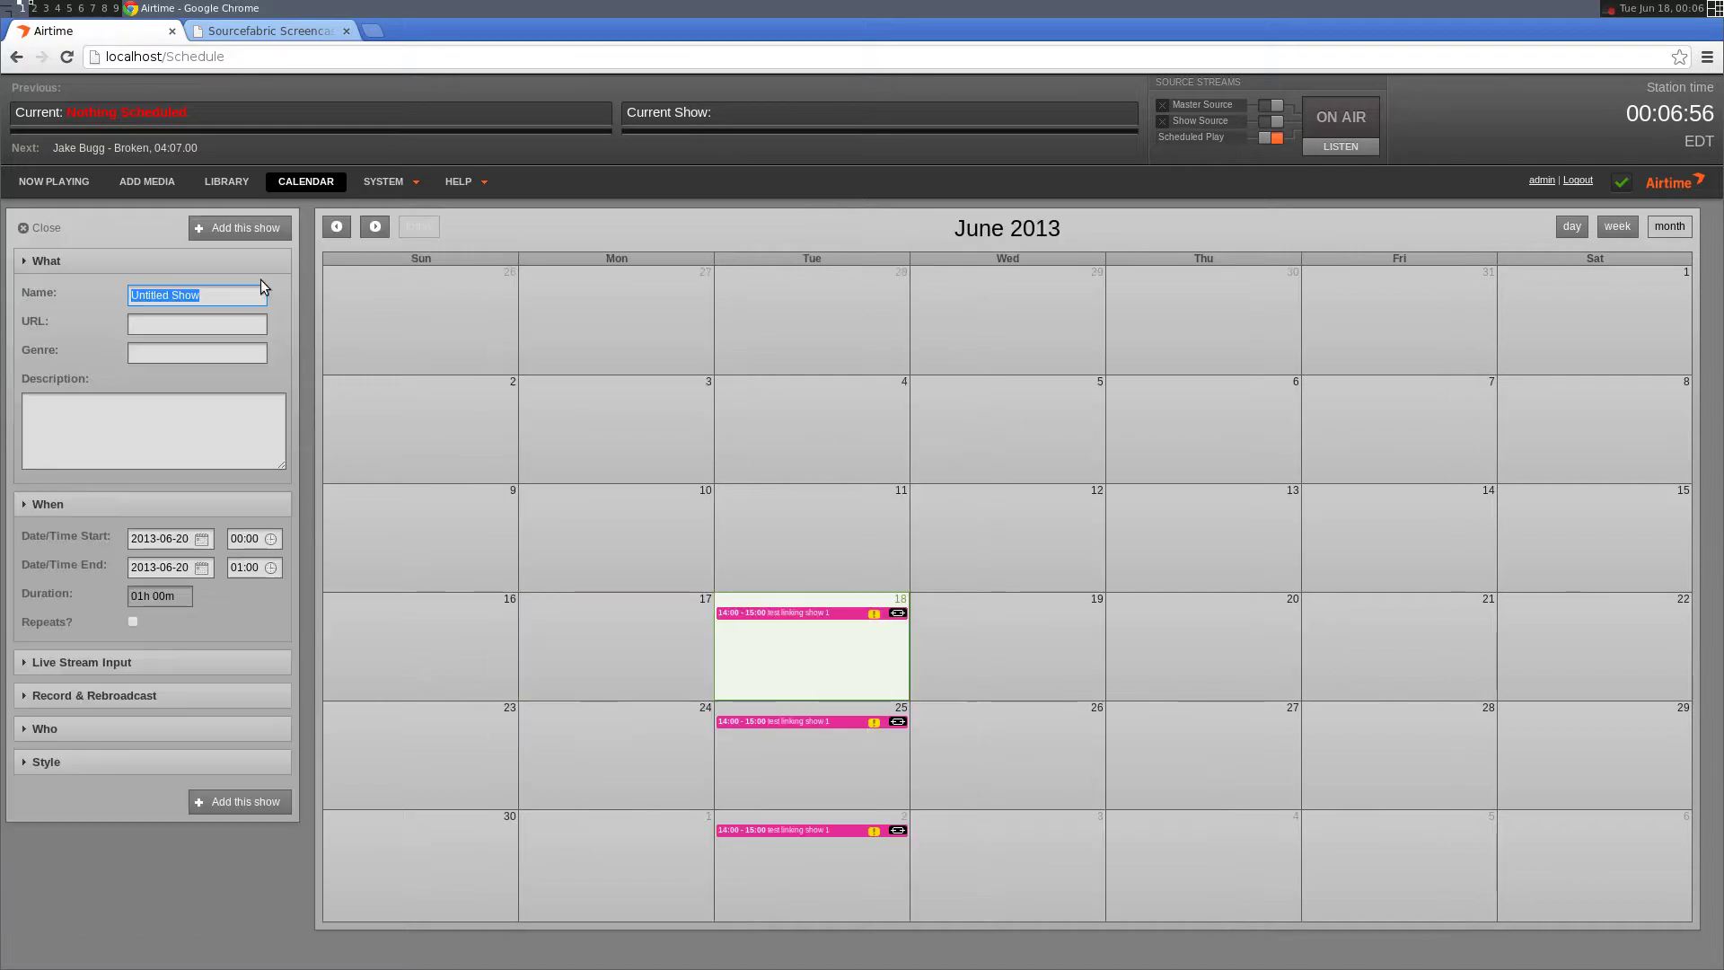
pyautogui.write('tedst')
pyautogui.press('BackSpace')
pyautogui.press('BackSpace')
pyautogui.press('BackSpace')
pyautogui.write('st linkgi')
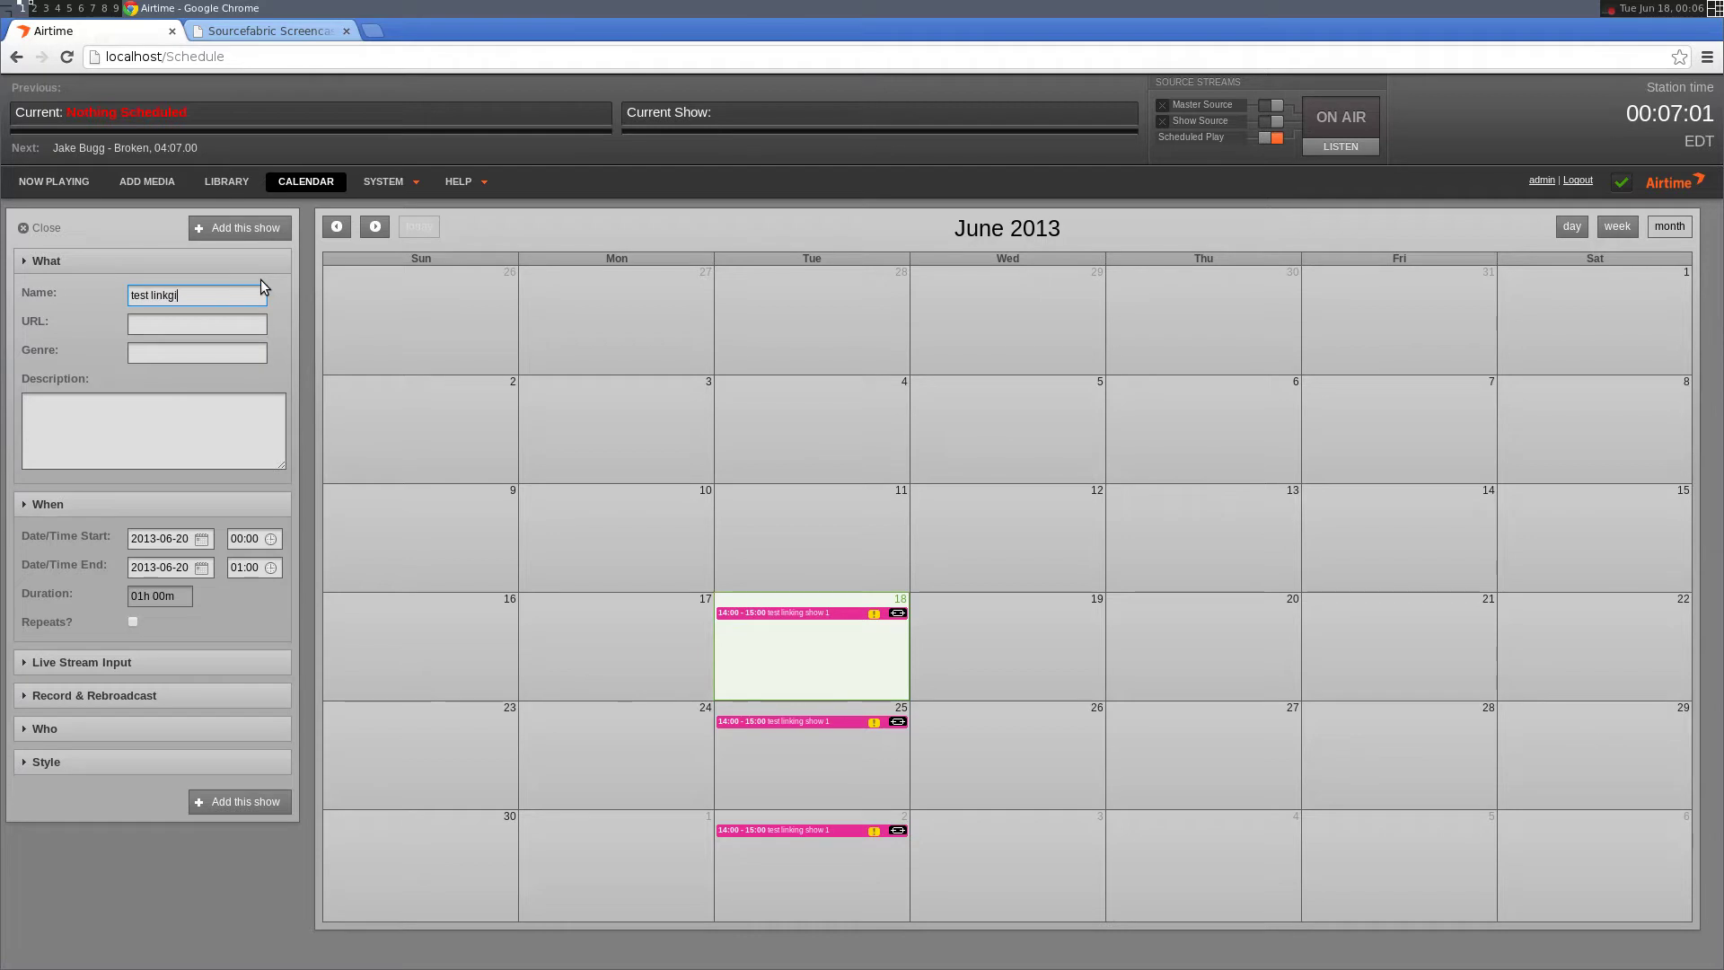
pyautogui.write('ng 2')
pyautogui.press('BackSpace')
pyautogui.press('BackSpace')
pyautogui.press('BackSpace')
pyautogui.press('BackSpace')
pyautogui.press('BackSpace')
pyautogui.press('BackSpace')
pyautogui.write('ing 2')
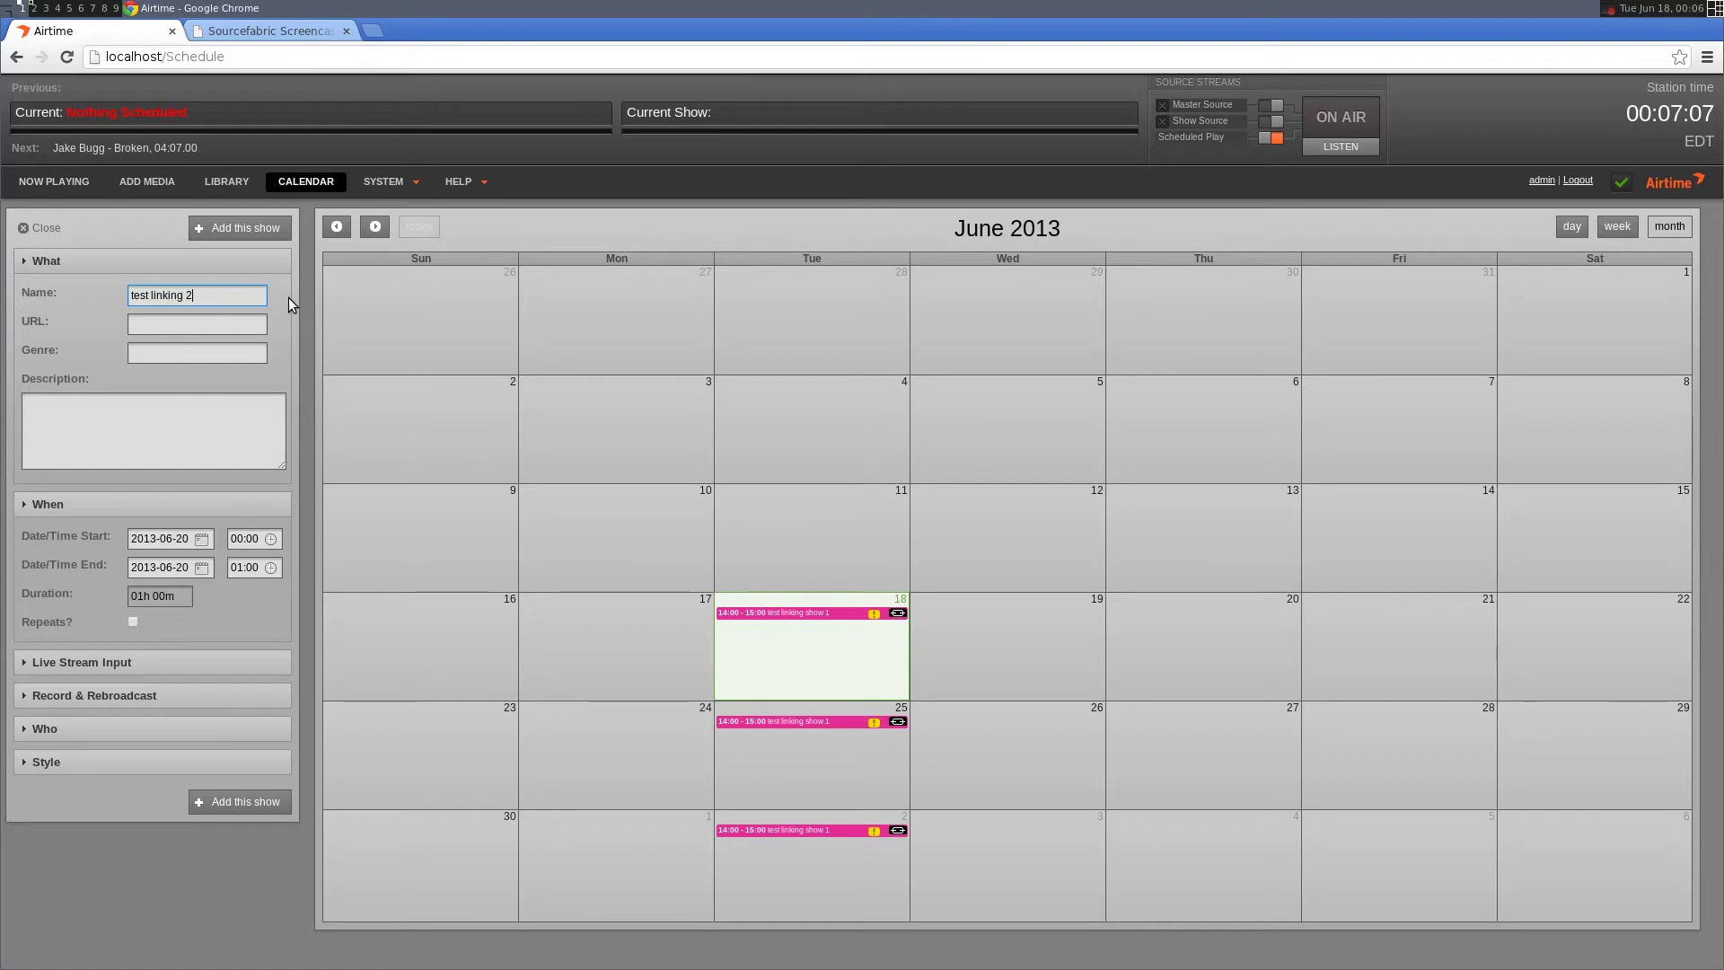
# - Set it to 18:00–19:00, repeating weekly on Thursdays, and save it
pyautogui.click(252, 538)
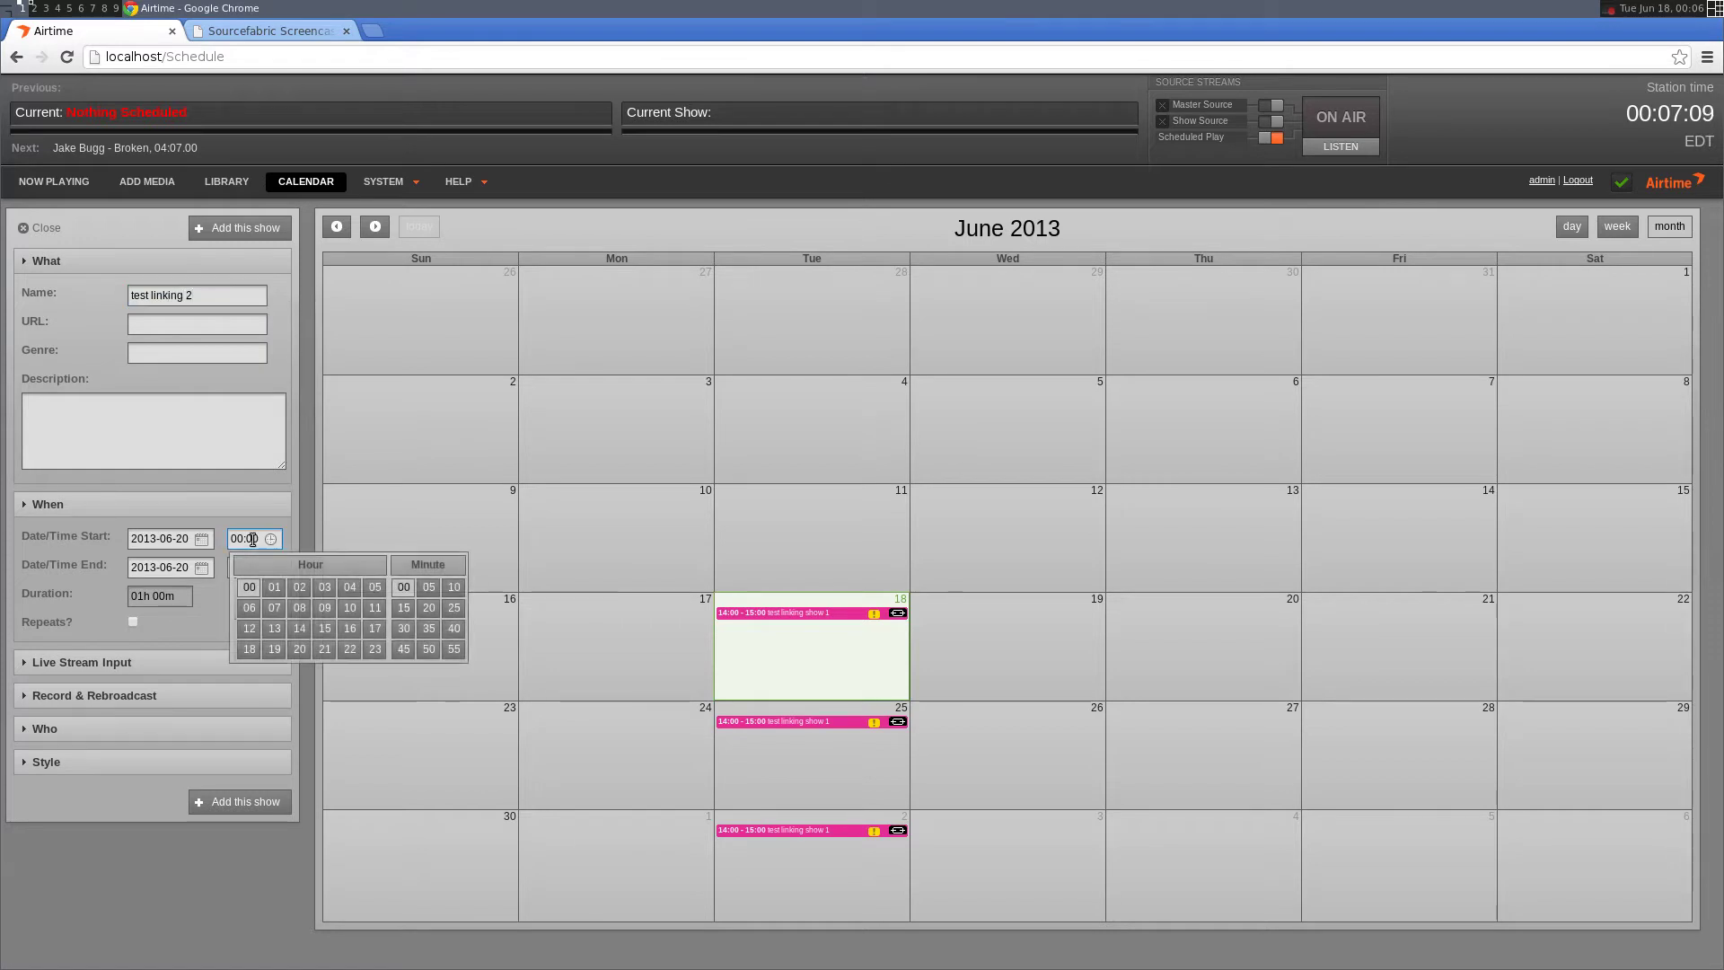
pyautogui.click(249, 649)
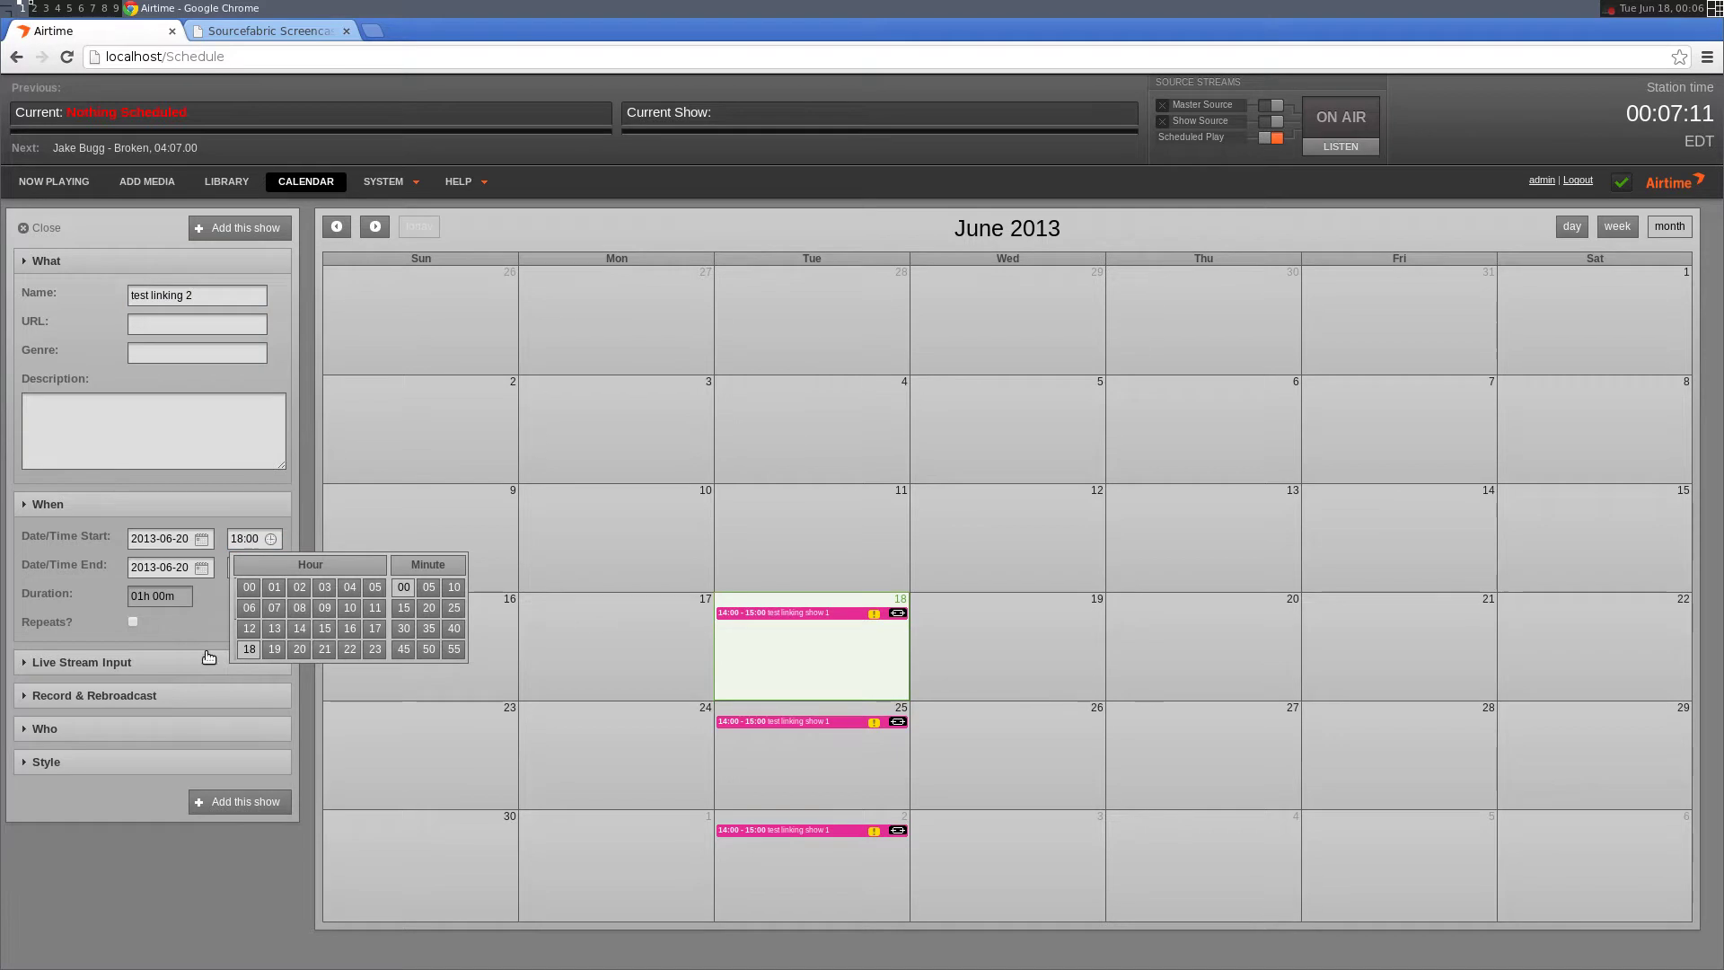
pyautogui.click(133, 622)
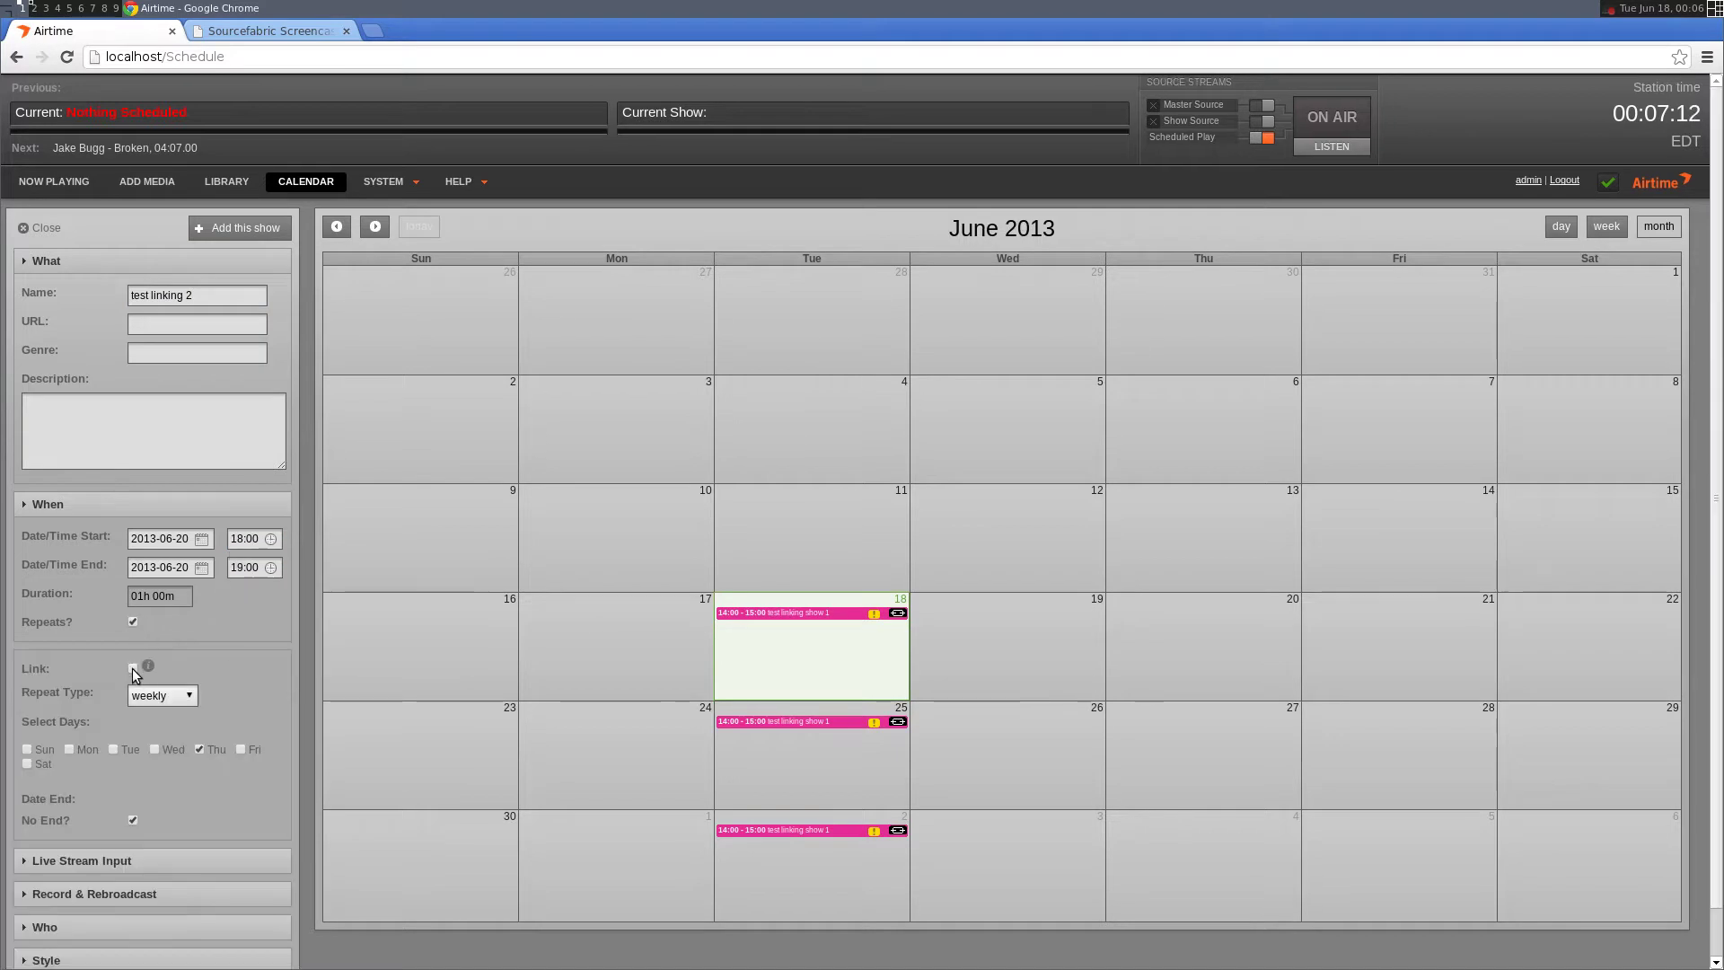
pyautogui.click(242, 231)
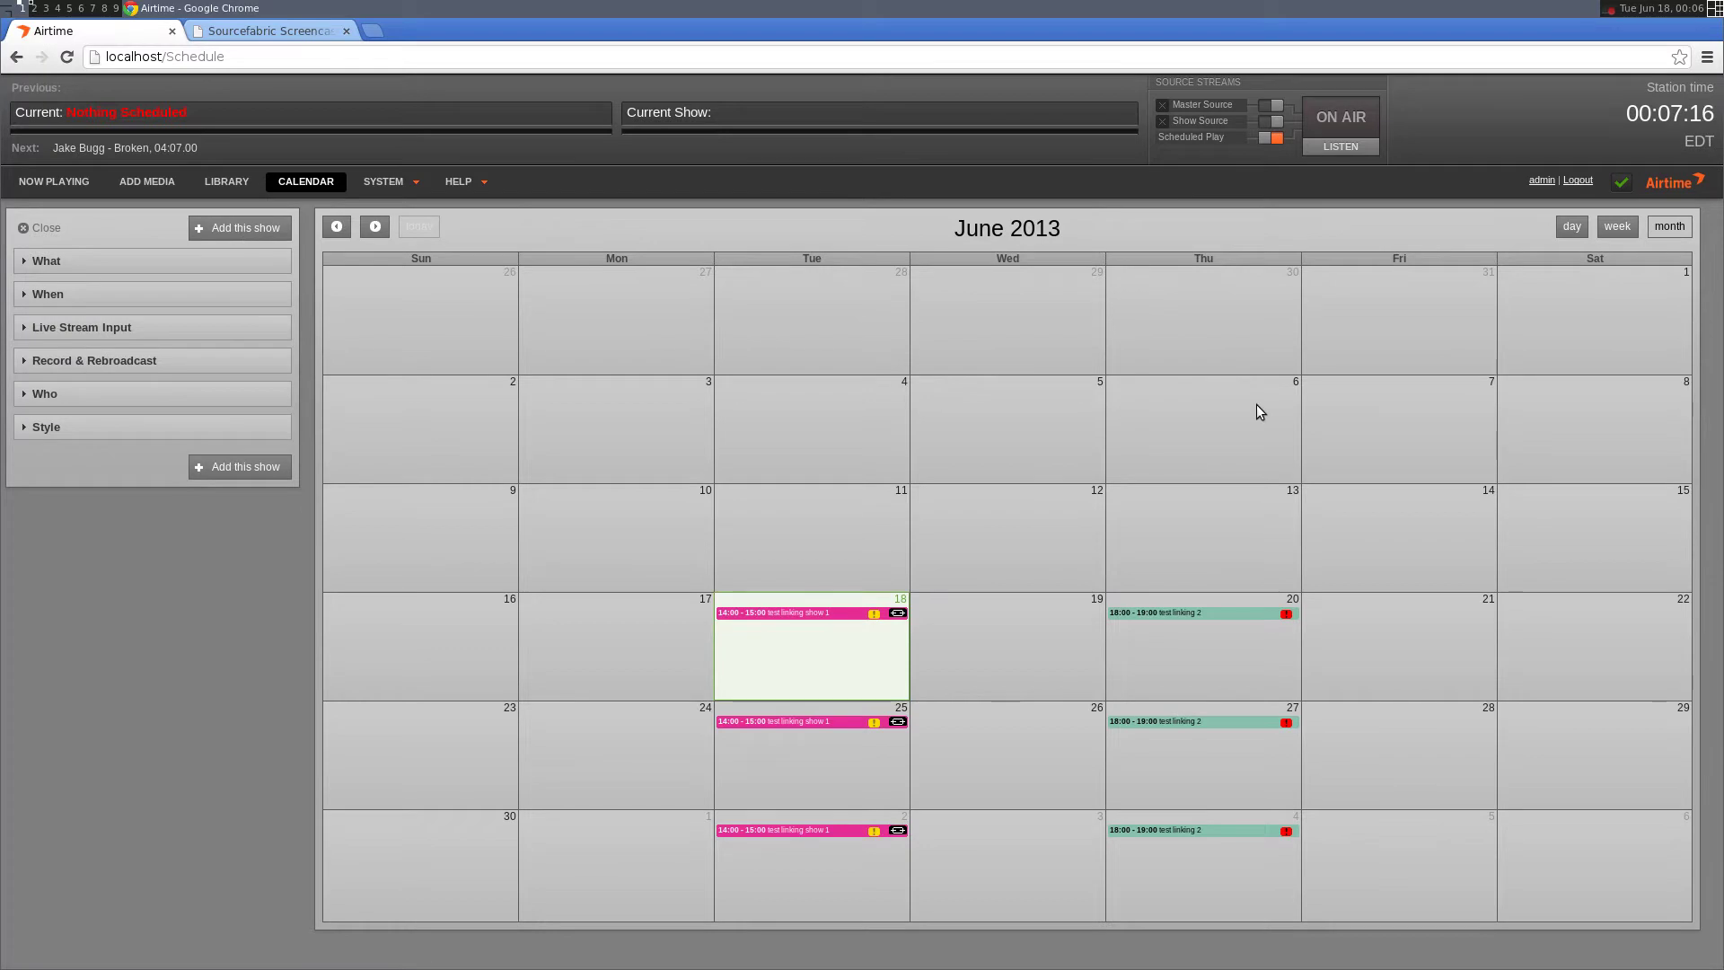
# - Drag the Dynamic Smart Block into the June 27 test linking 2 instance, adding 17 tracks
pyautogui.click(1158, 723)
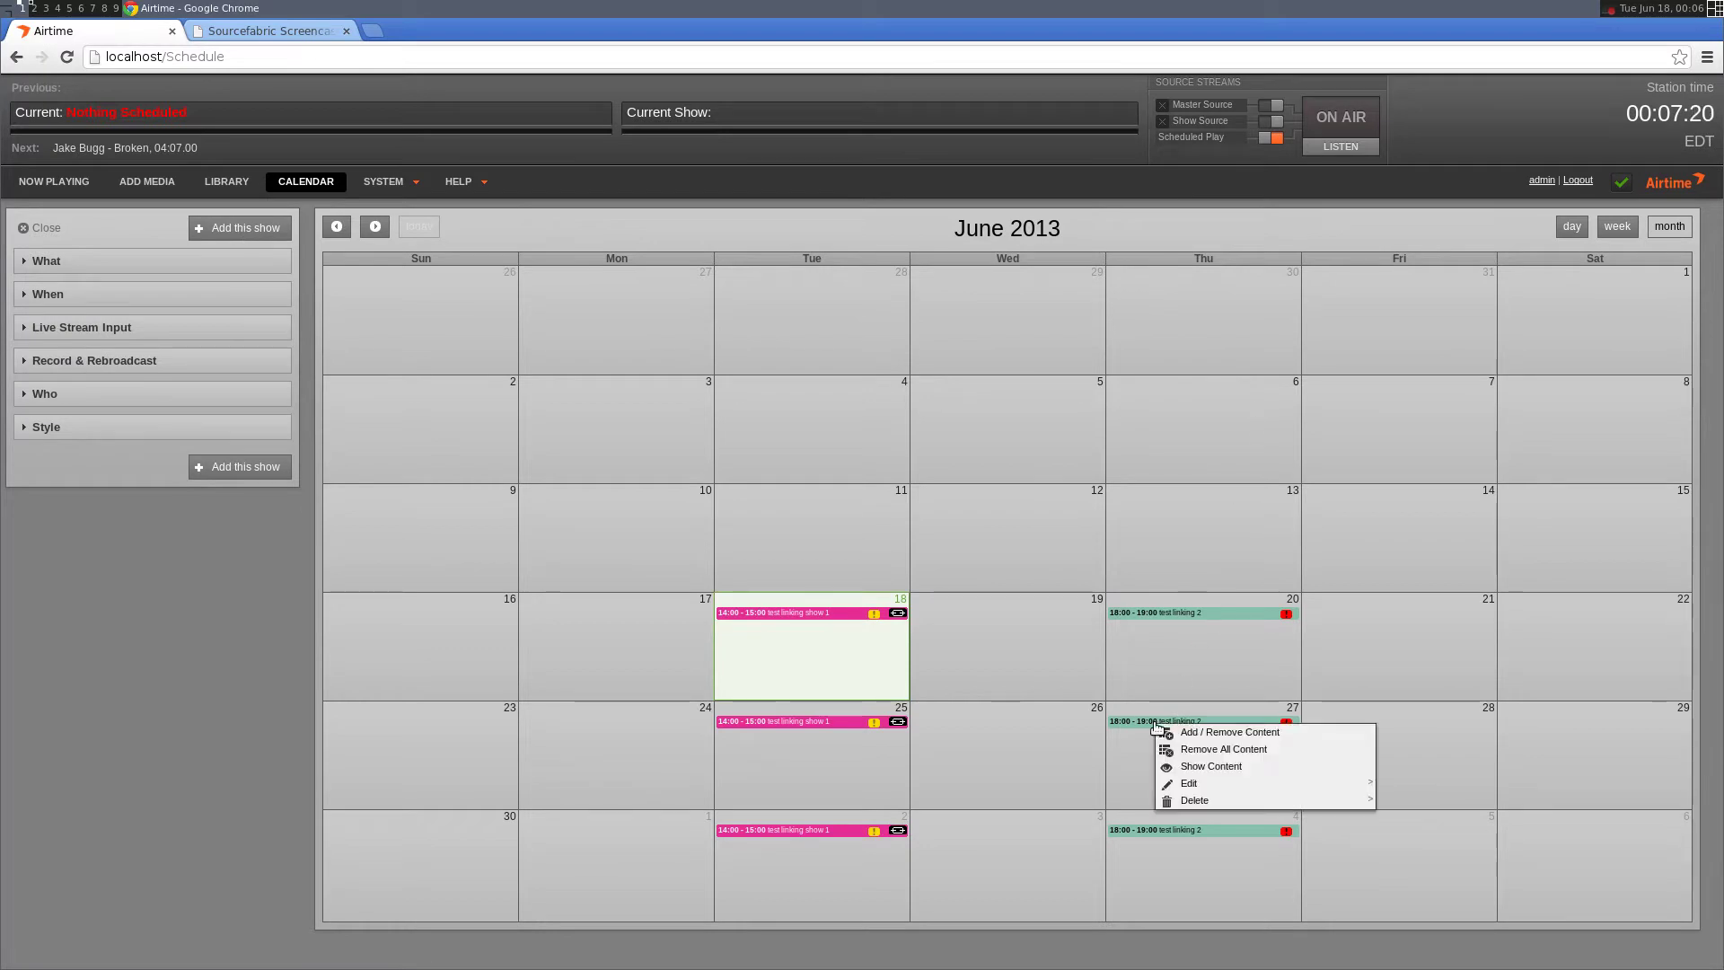
pyautogui.click(1261, 734)
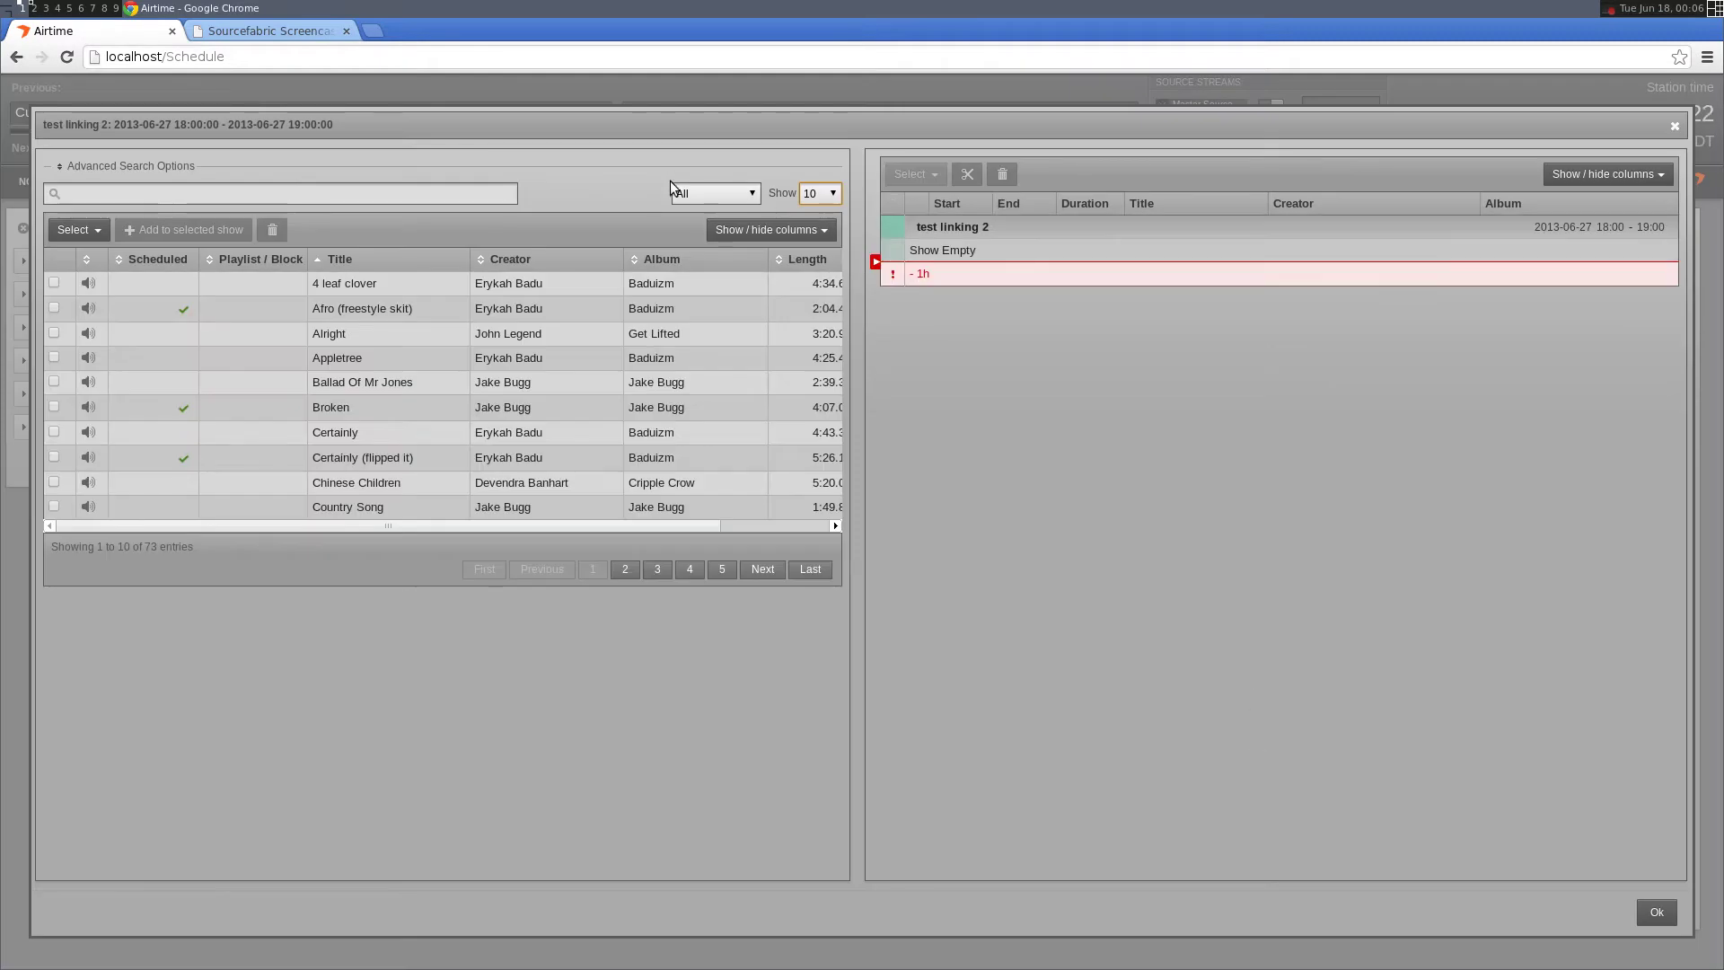
pyautogui.click(703, 195)
pyautogui.click(709, 247)
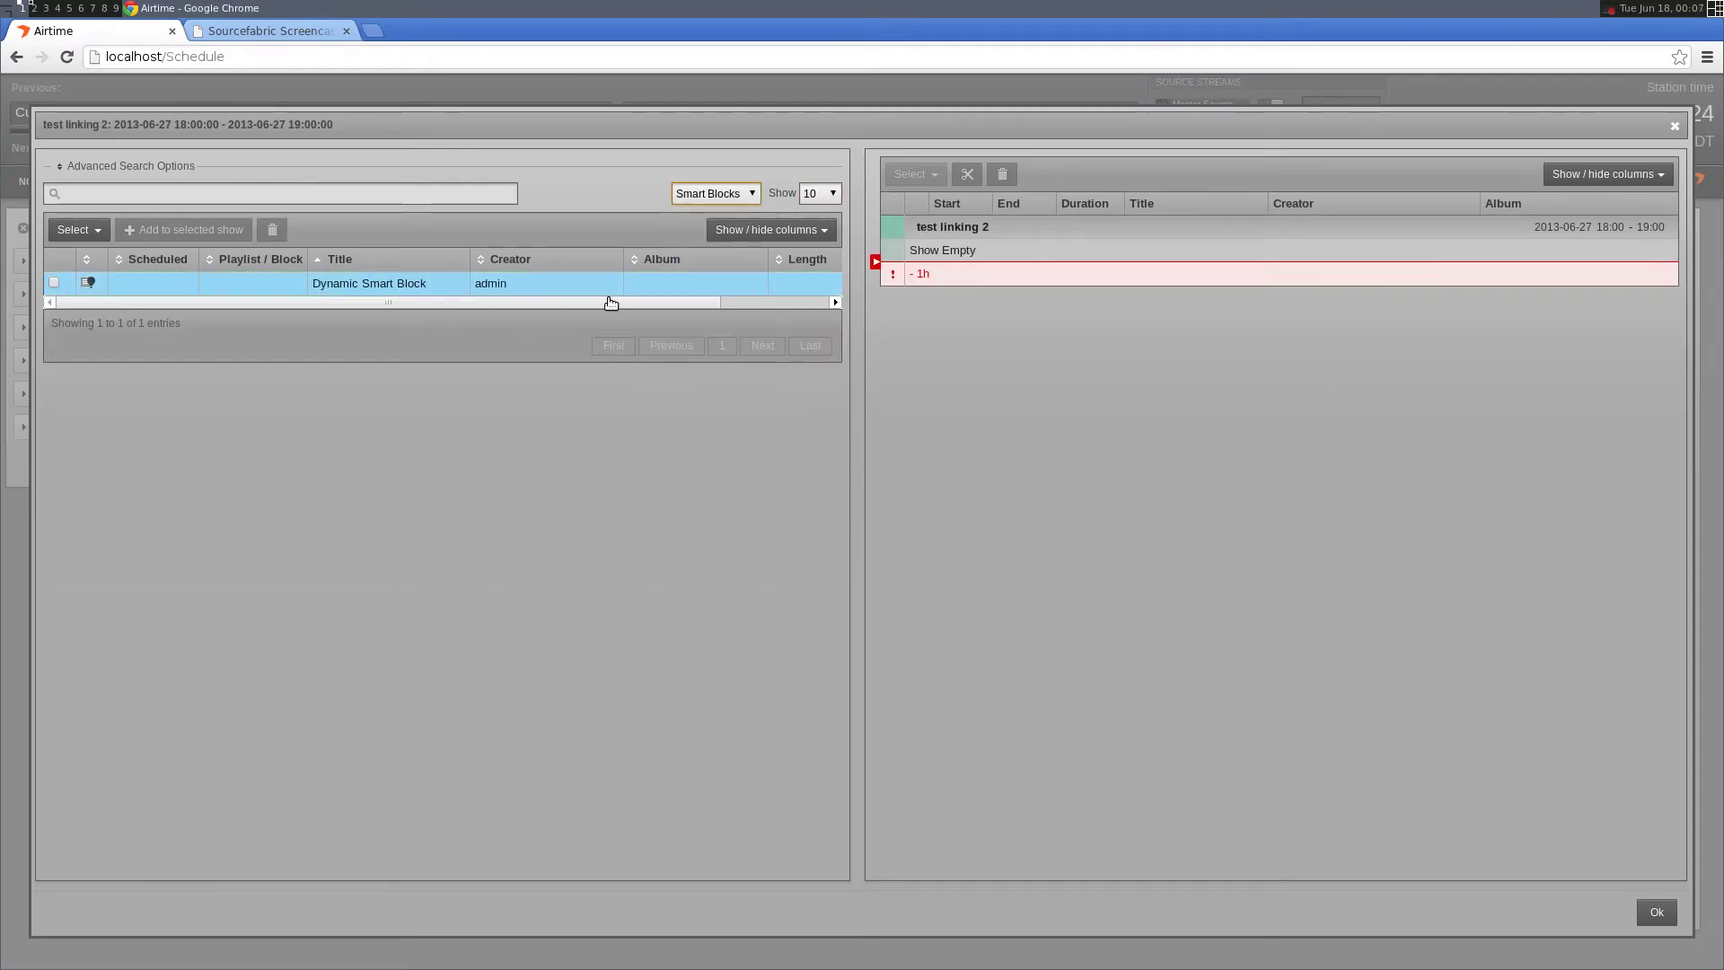
pyautogui.moveTo(338, 292); pyautogui.dragTo(1424, 562)
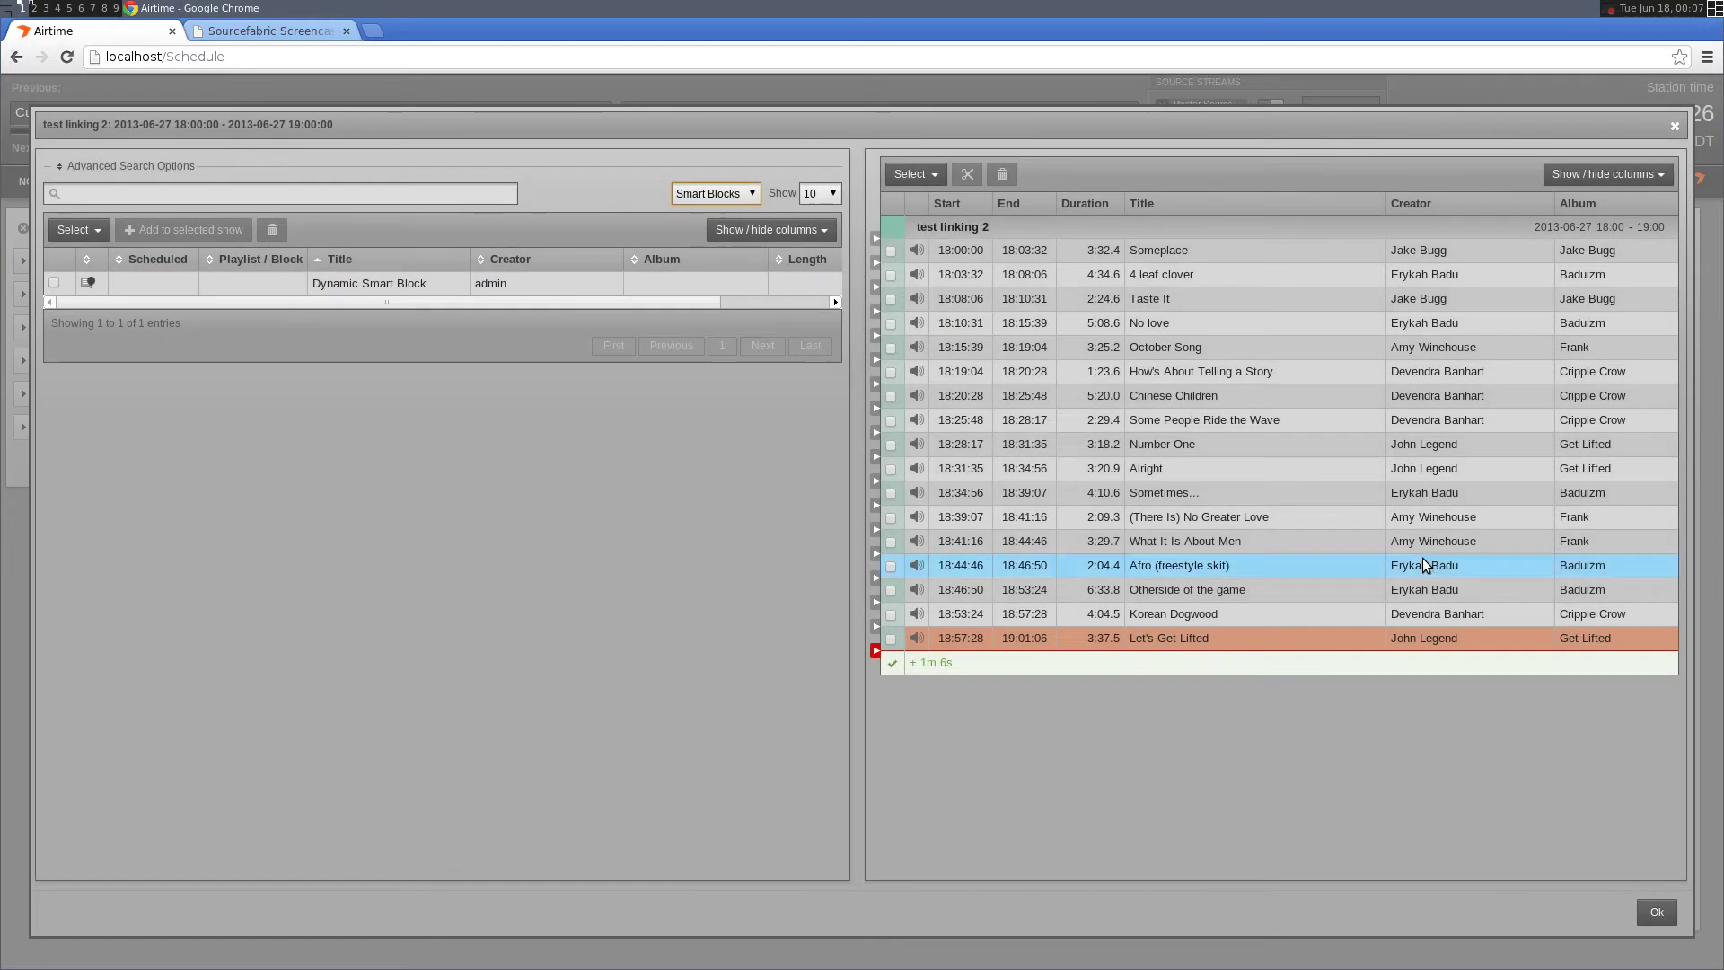
pyautogui.click(1657, 912)
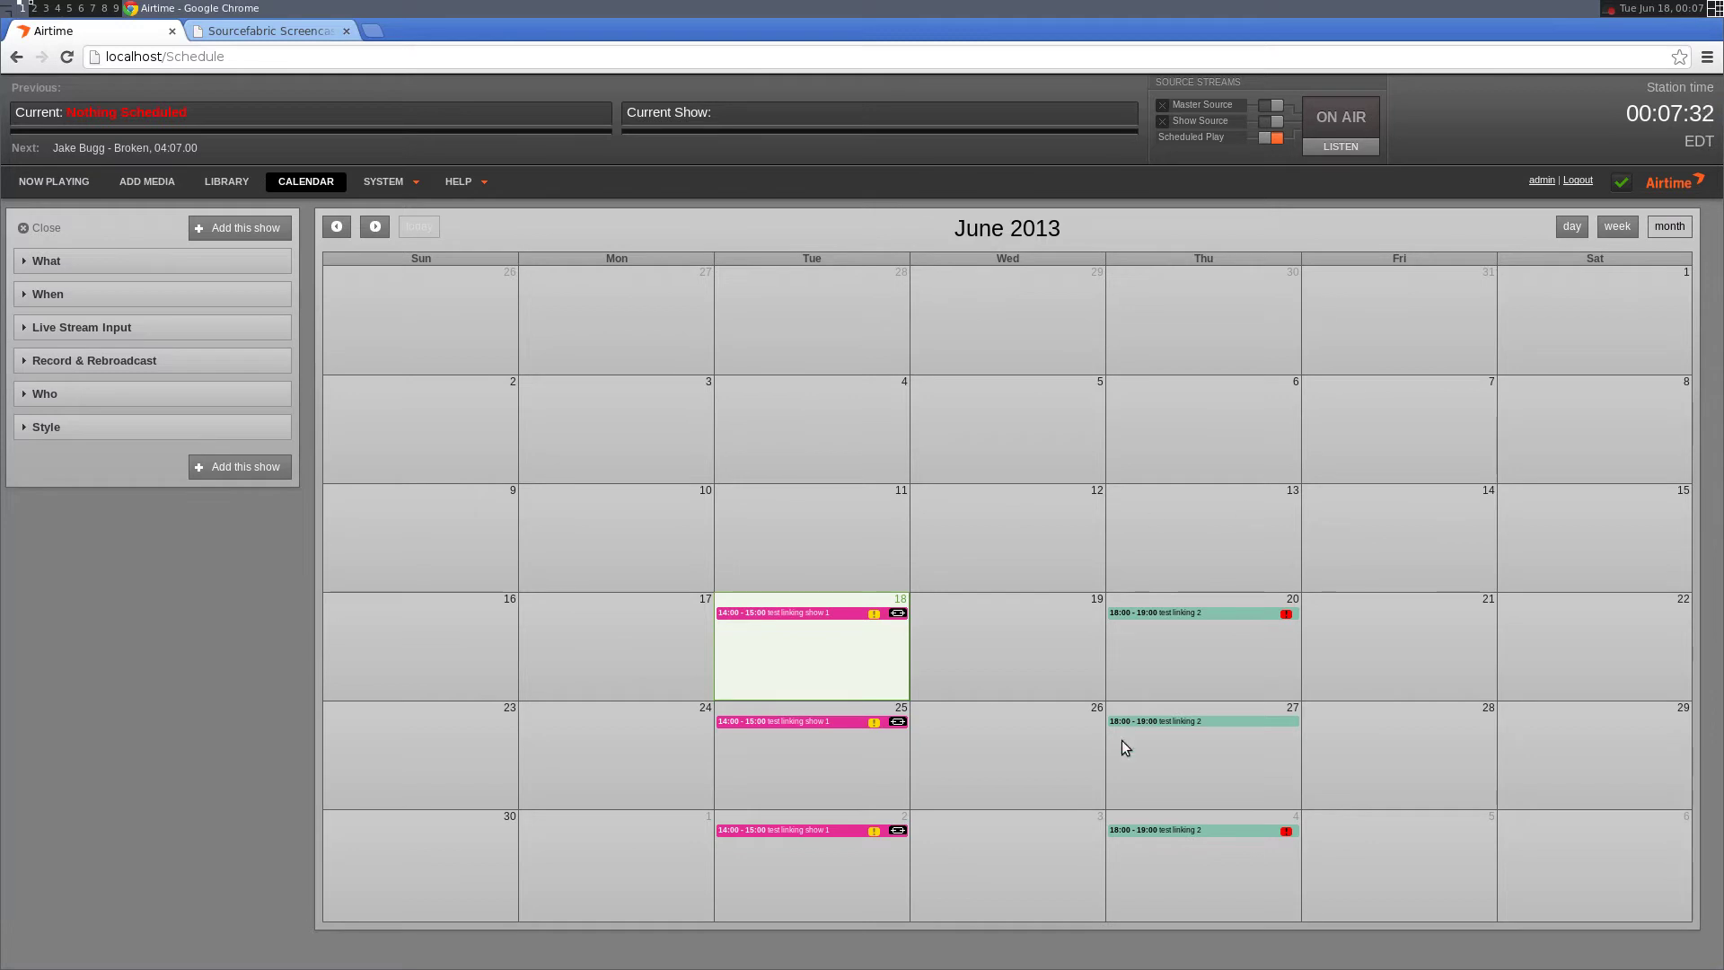
# - Edit the whole test linking 2 series, enable Link, and save the update
pyautogui.click(1182, 612)
pyautogui.moveTo(1287, 667)
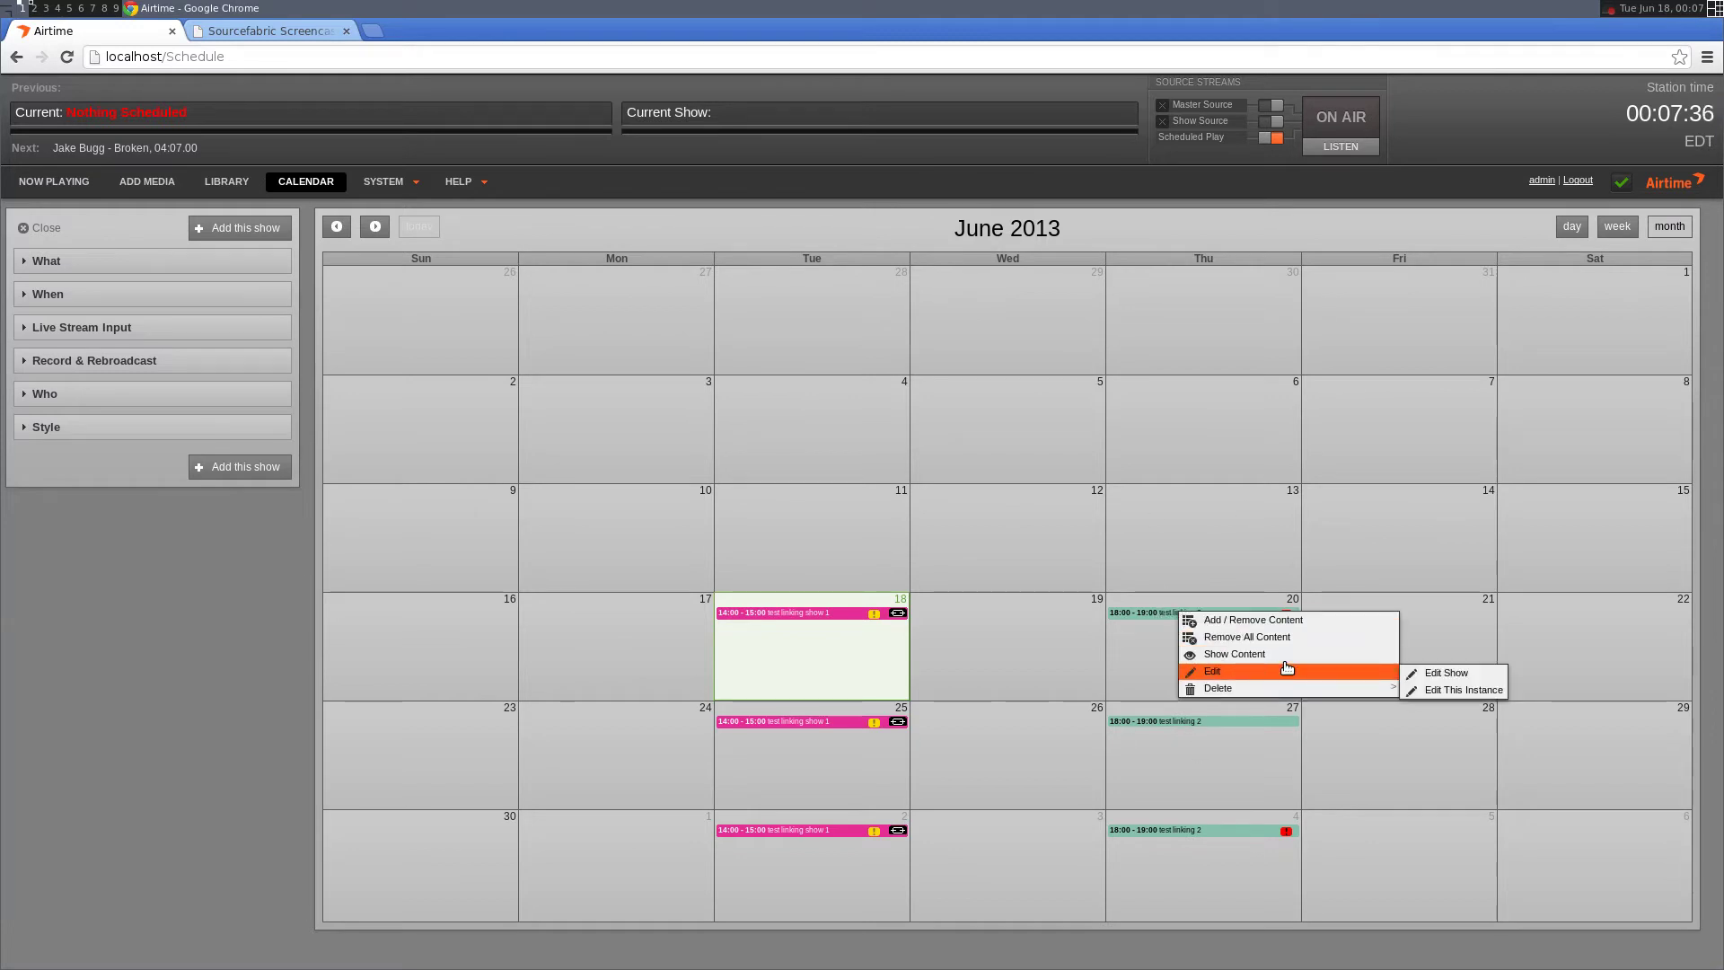
pyautogui.click(1441, 674)
pyautogui.click(114, 503)
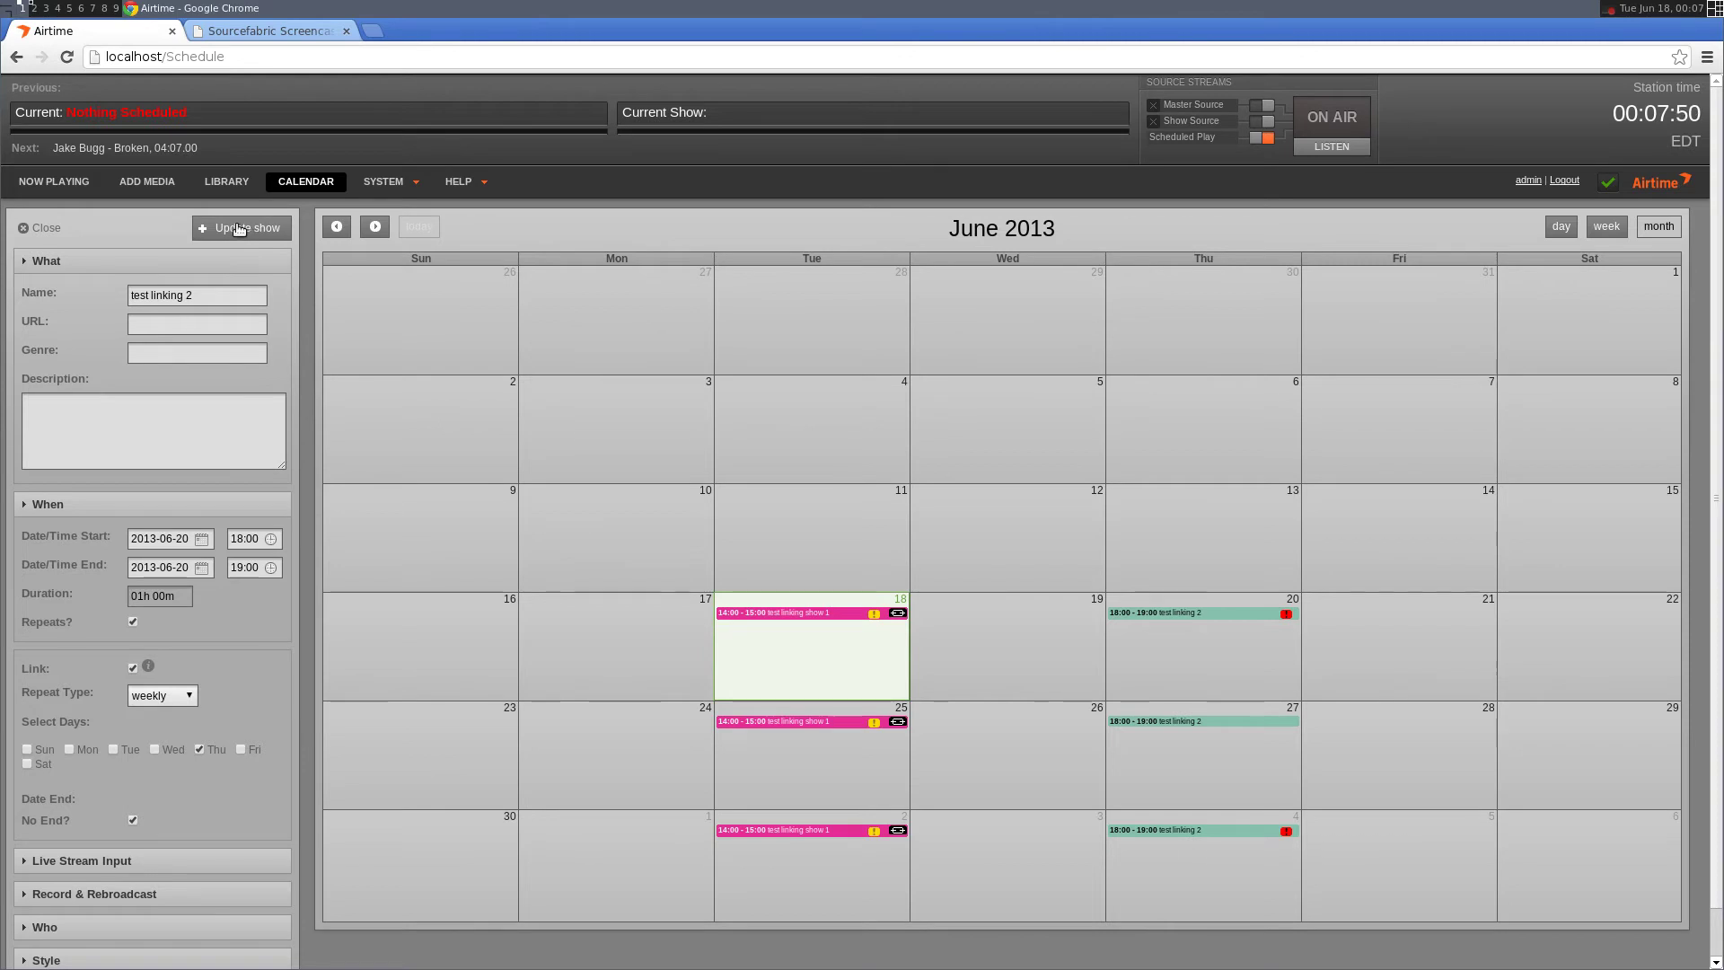
pyautogui.click(240, 230)
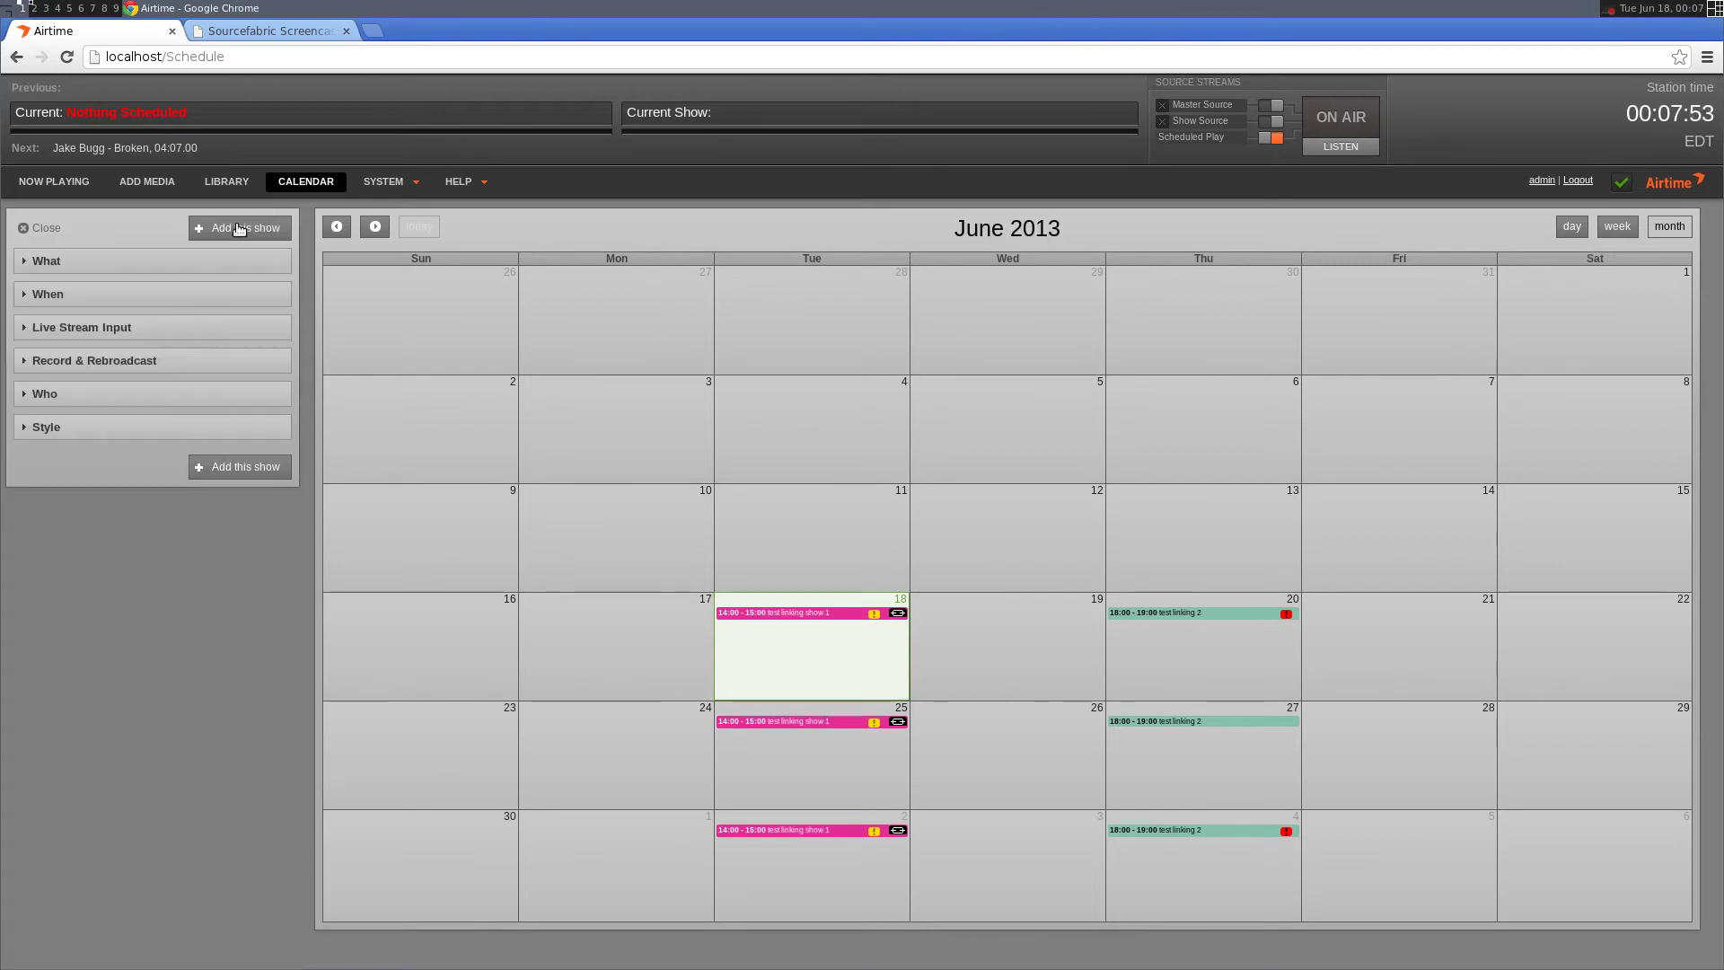
pyautogui.click(1184, 613)
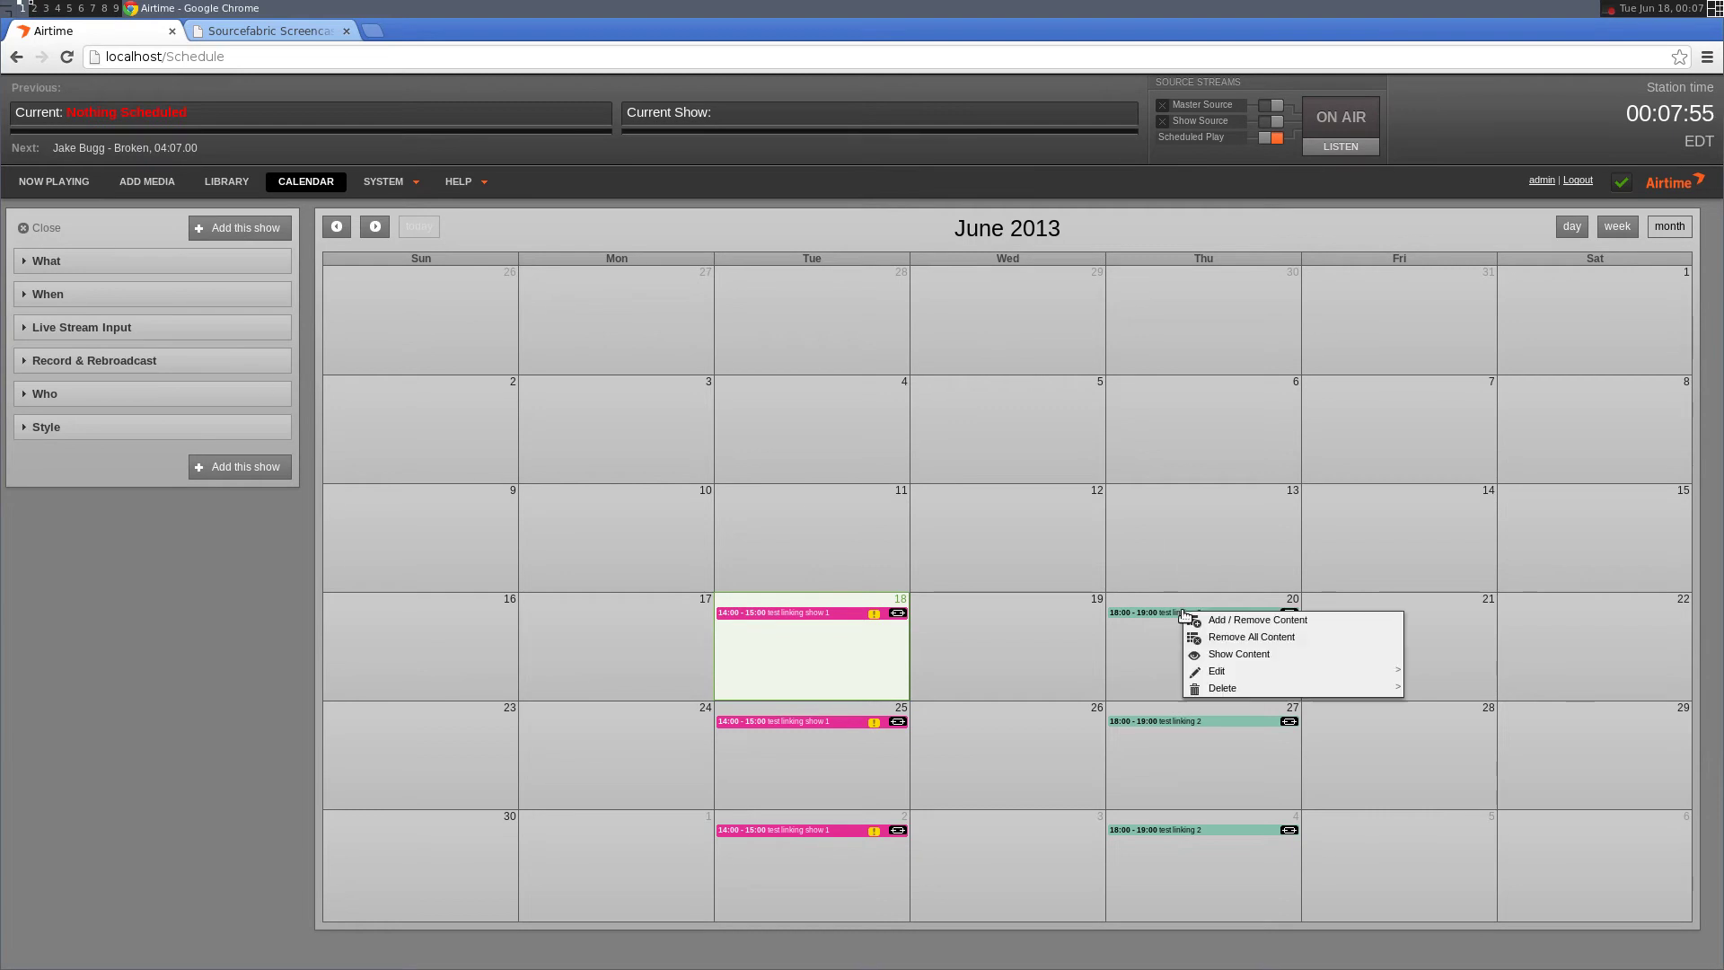
pyautogui.click(1238, 656)
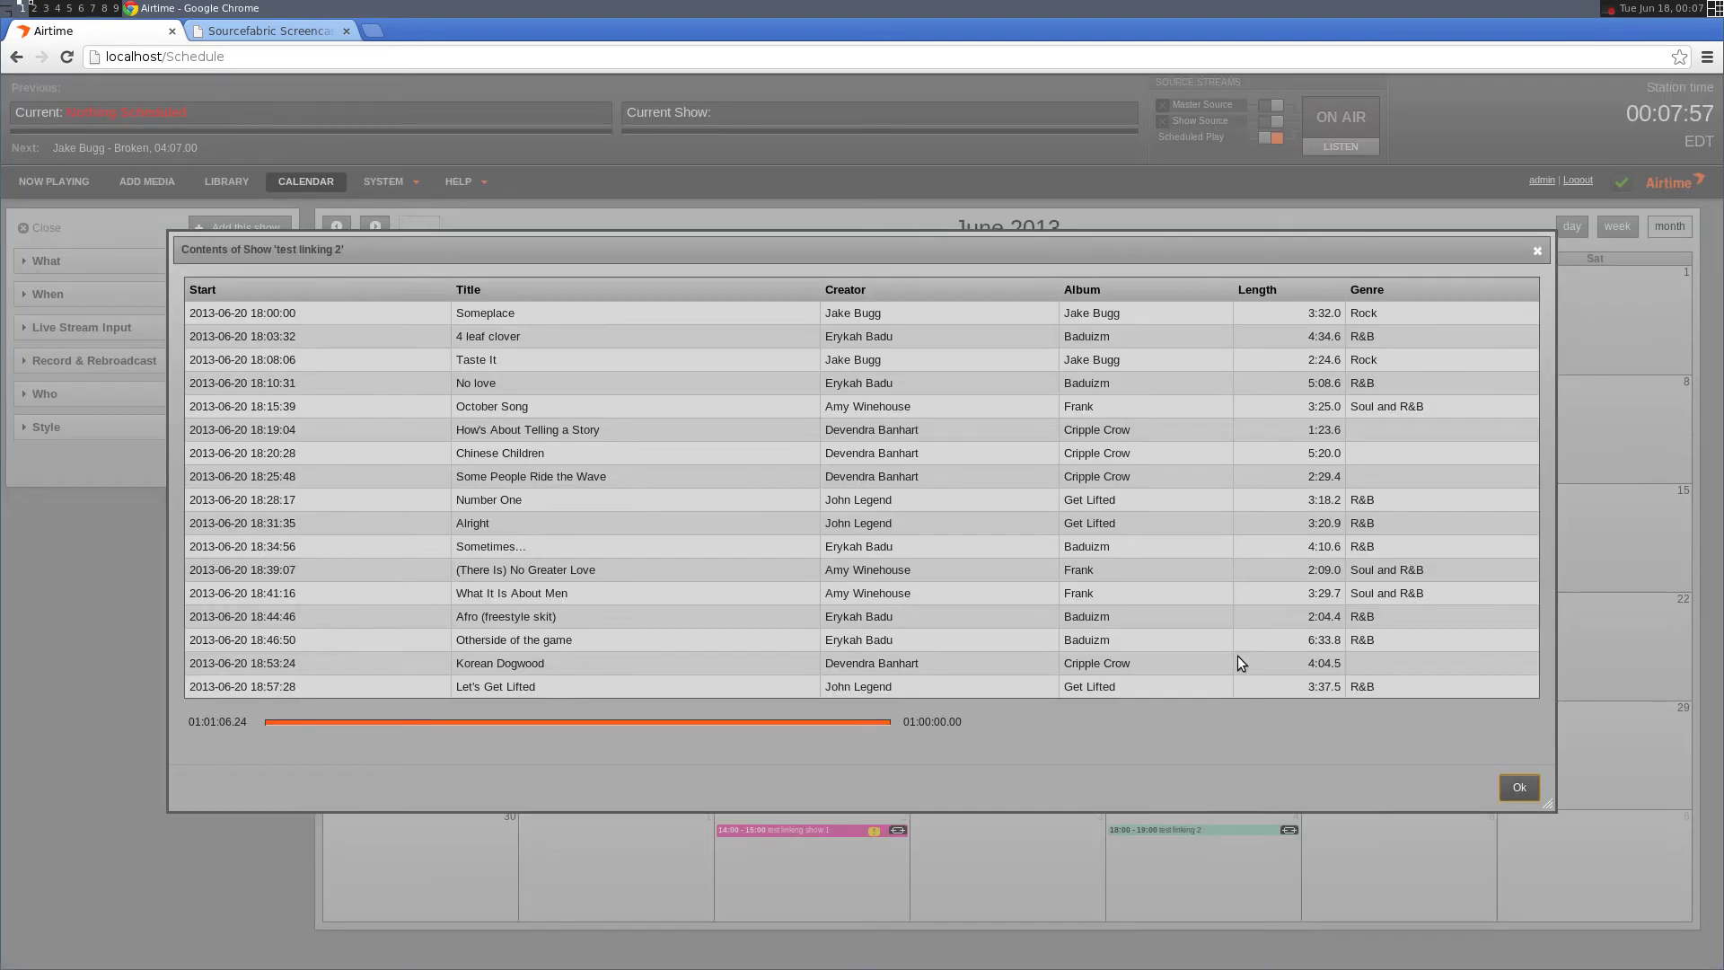
pyautogui.click(1519, 788)
pyautogui.click(1228, 727)
pyautogui.click(1262, 769)
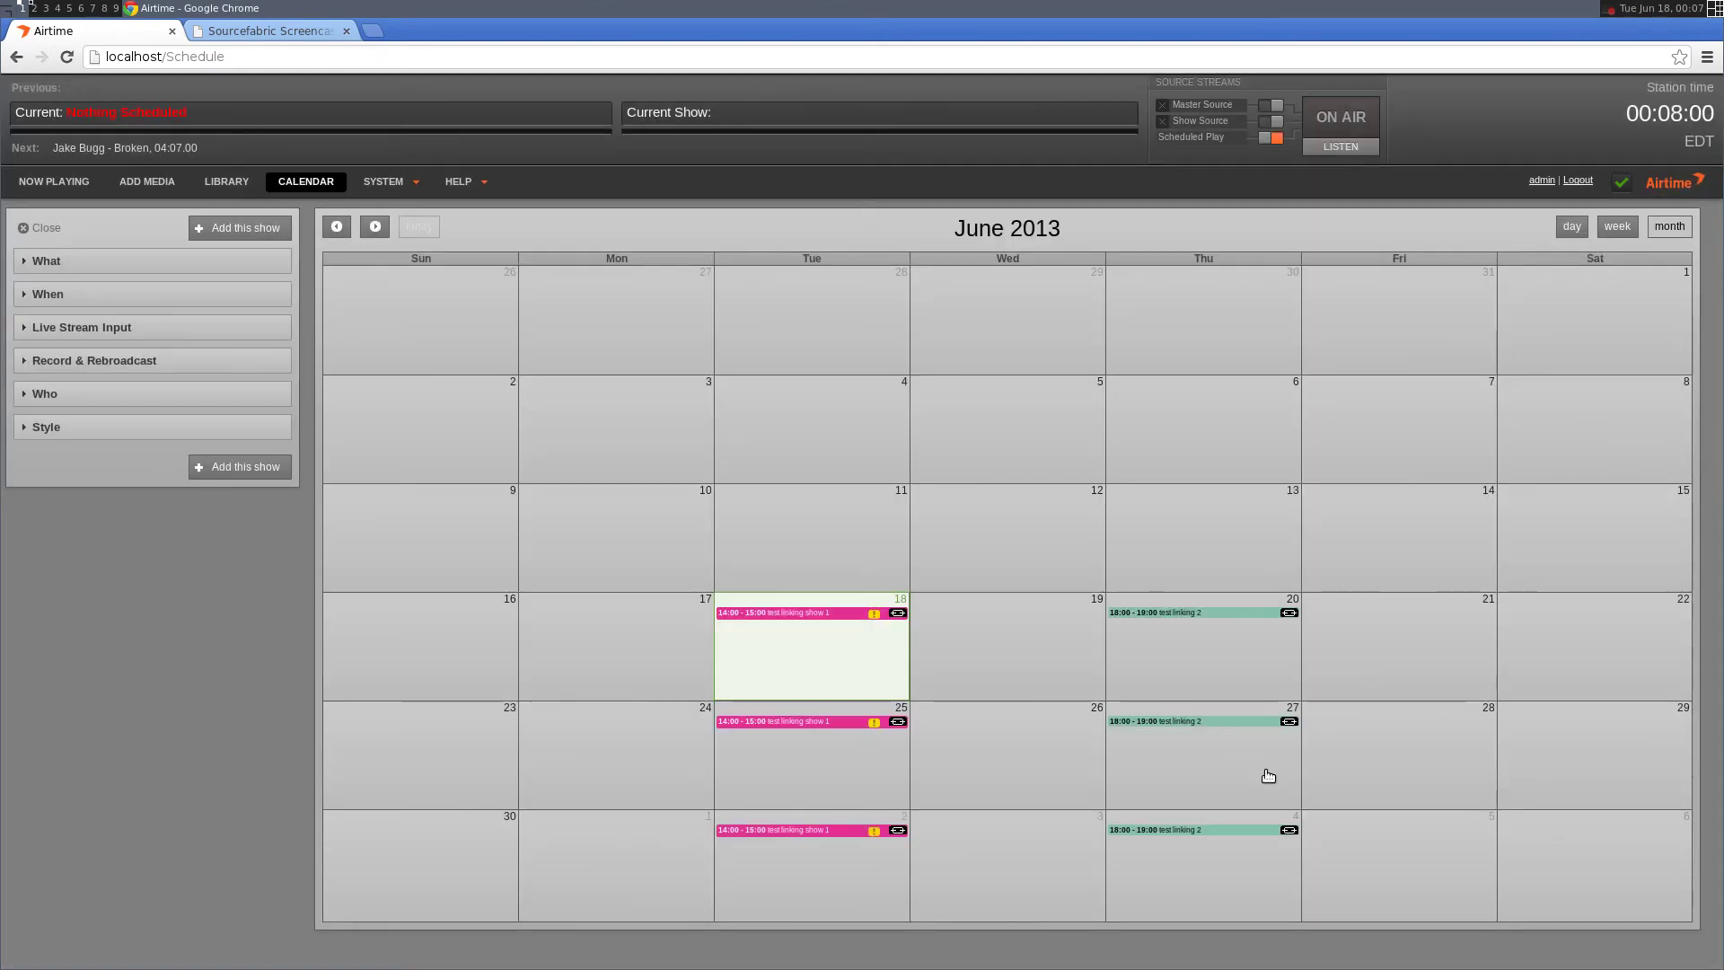
pyautogui.click(1520, 788)
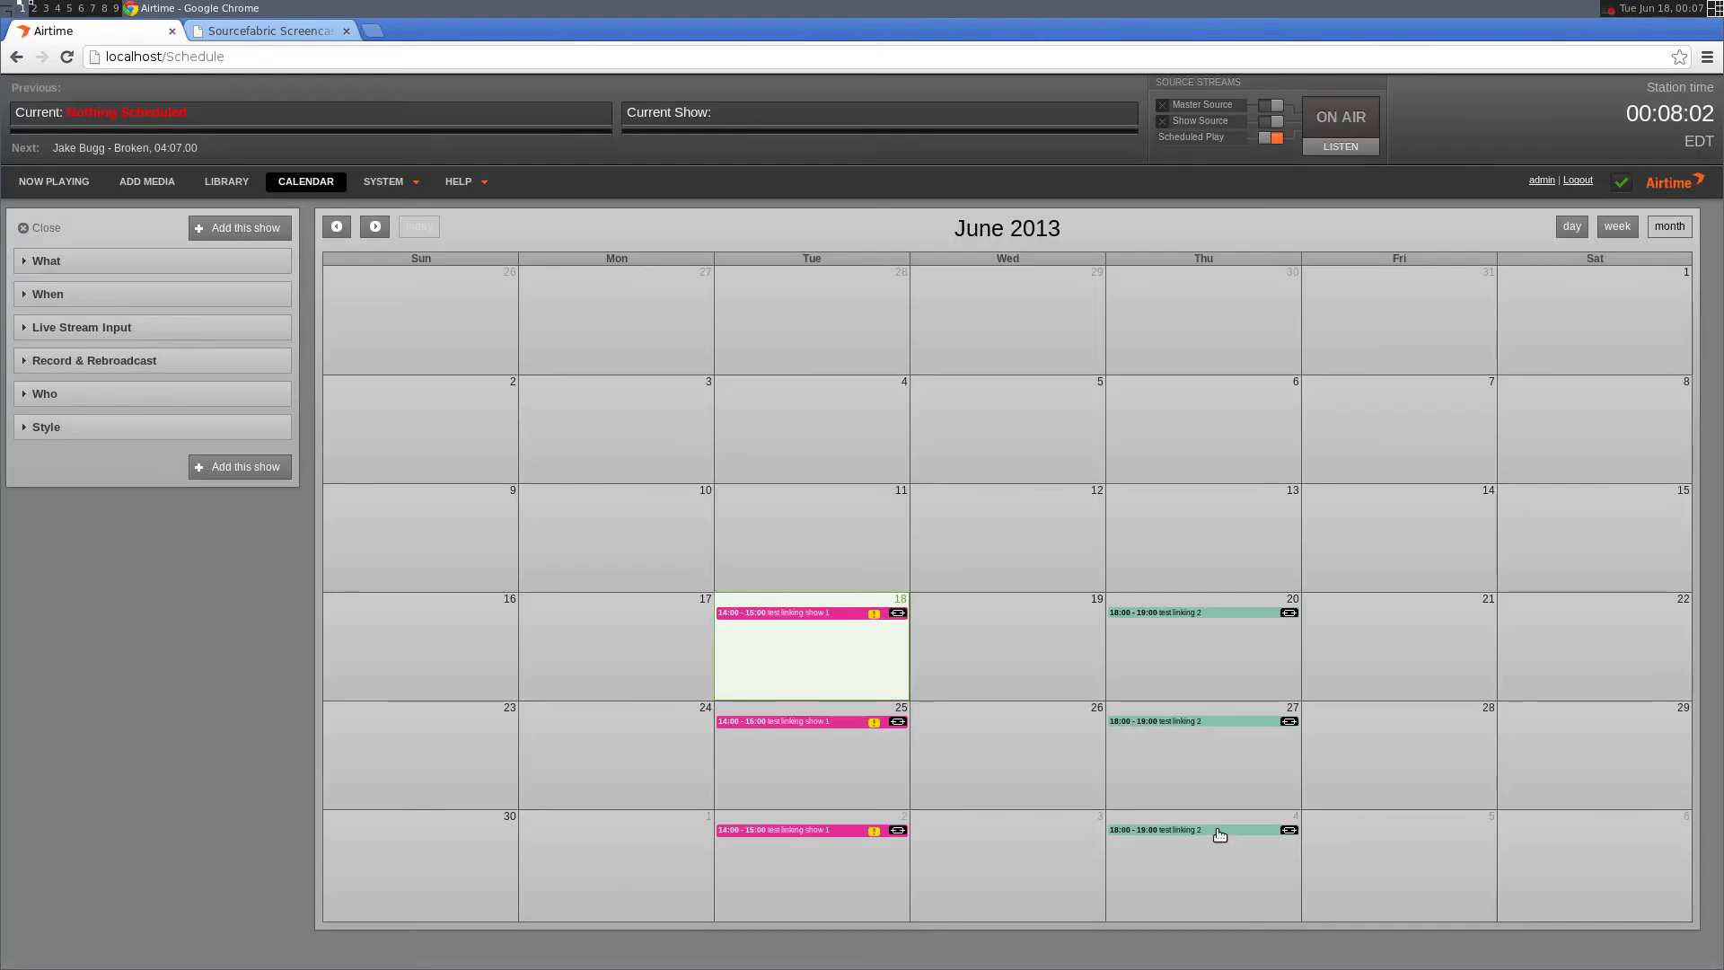
pyautogui.click(1217, 830)
pyautogui.click(1286, 873)
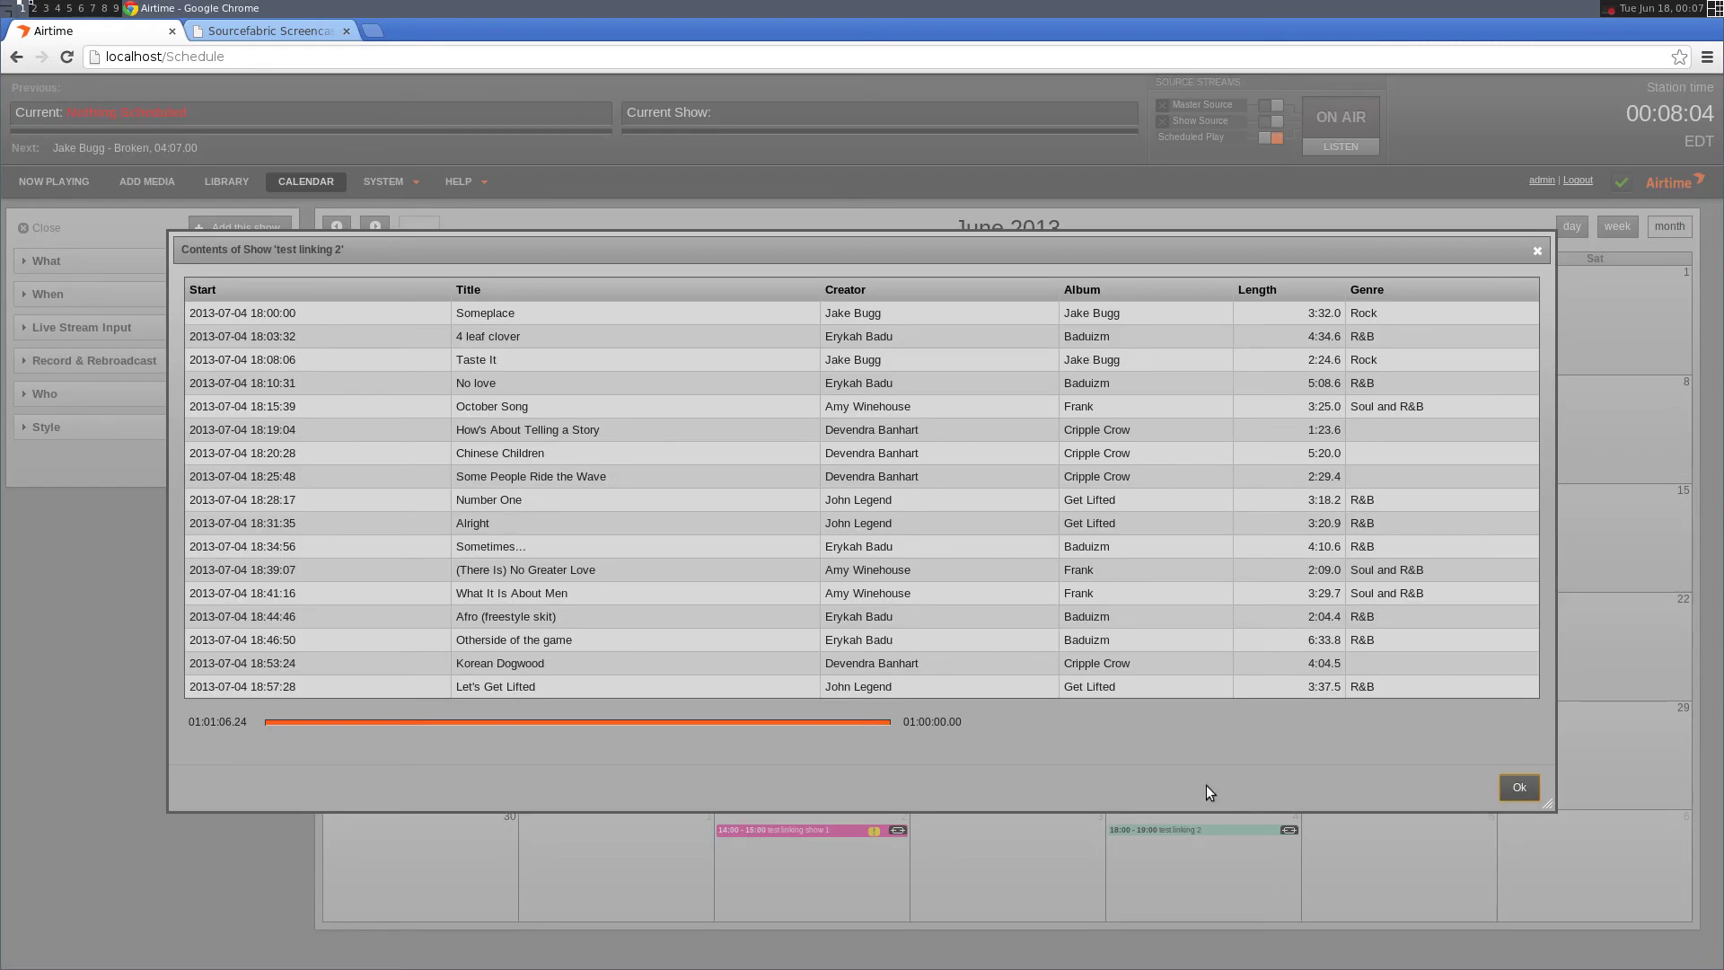
pyautogui.click(1520, 787)
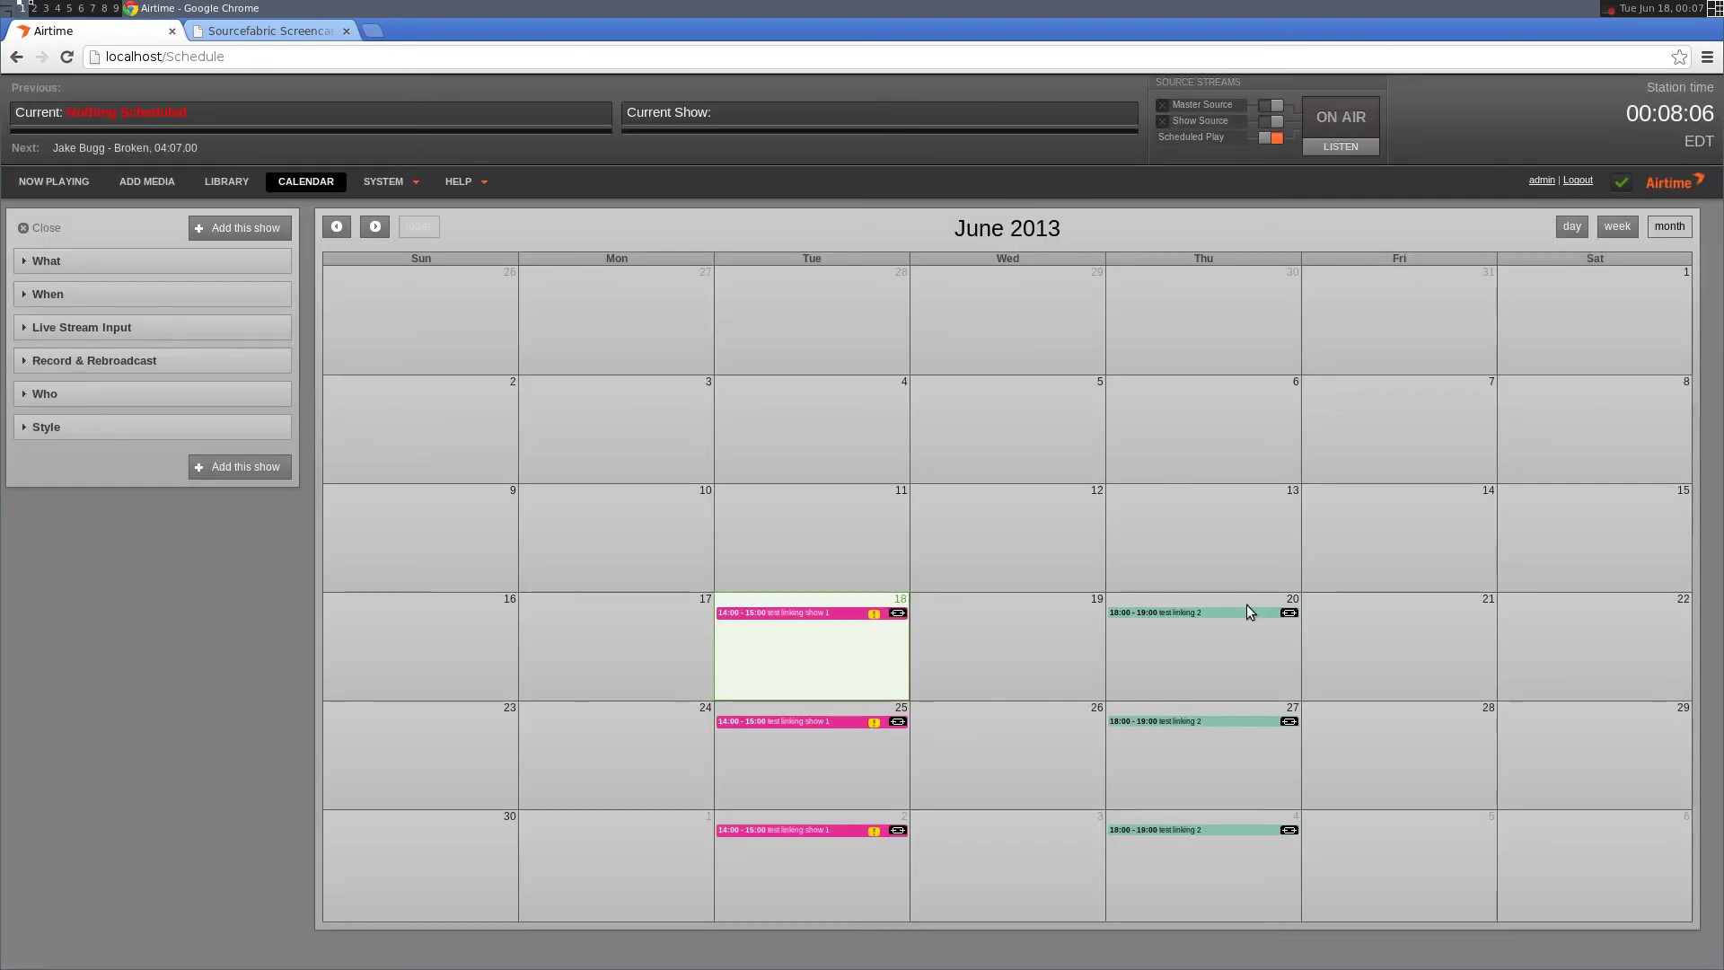